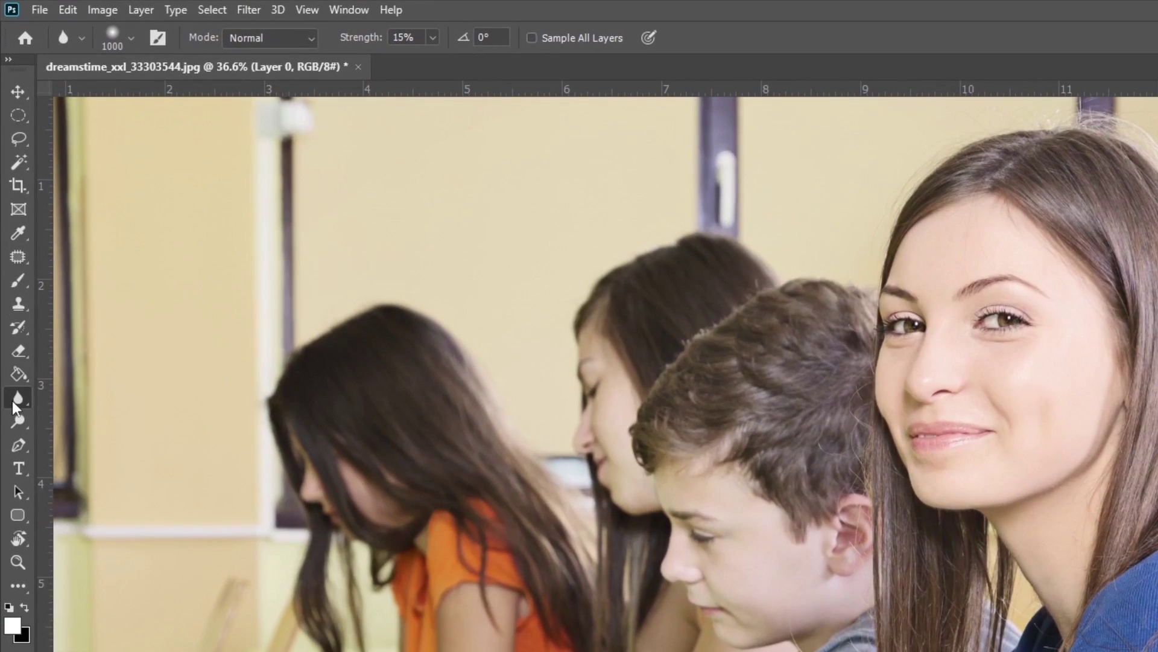
# Bring up the Blur/Sharpen/Smudge tool flyout from the toolbar.
pyautogui.rightClick(12, 401)
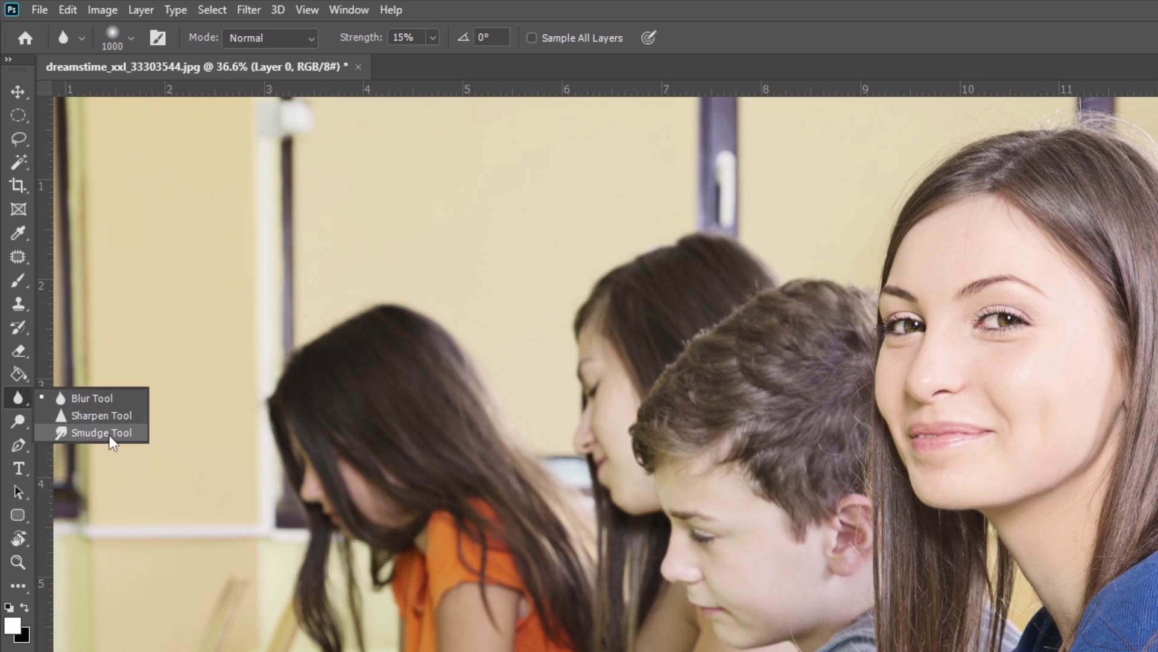
# Select the Blur Tool and resize its brush with the bracket keys to 600 pixels.
pyautogui.click(88, 399)
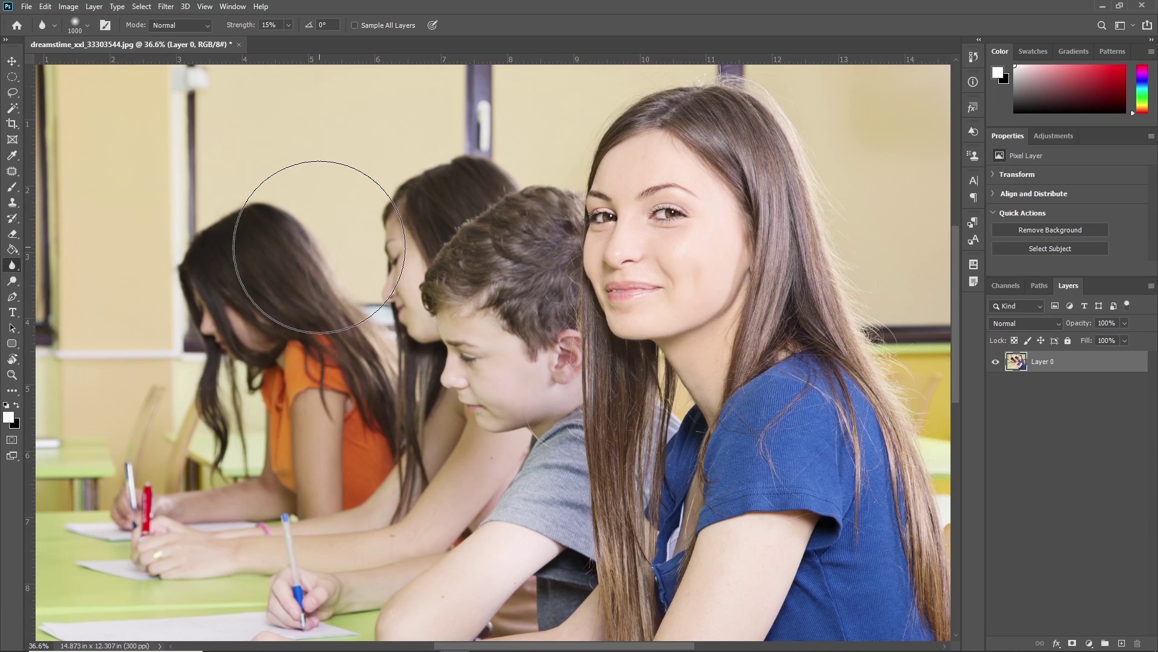
pyautogui.press('[')
pyautogui.press('[')
pyautogui.press('[')
pyautogui.press('[')
pyautogui.press('[')
pyautogui.press('[')
pyautogui.press('[')
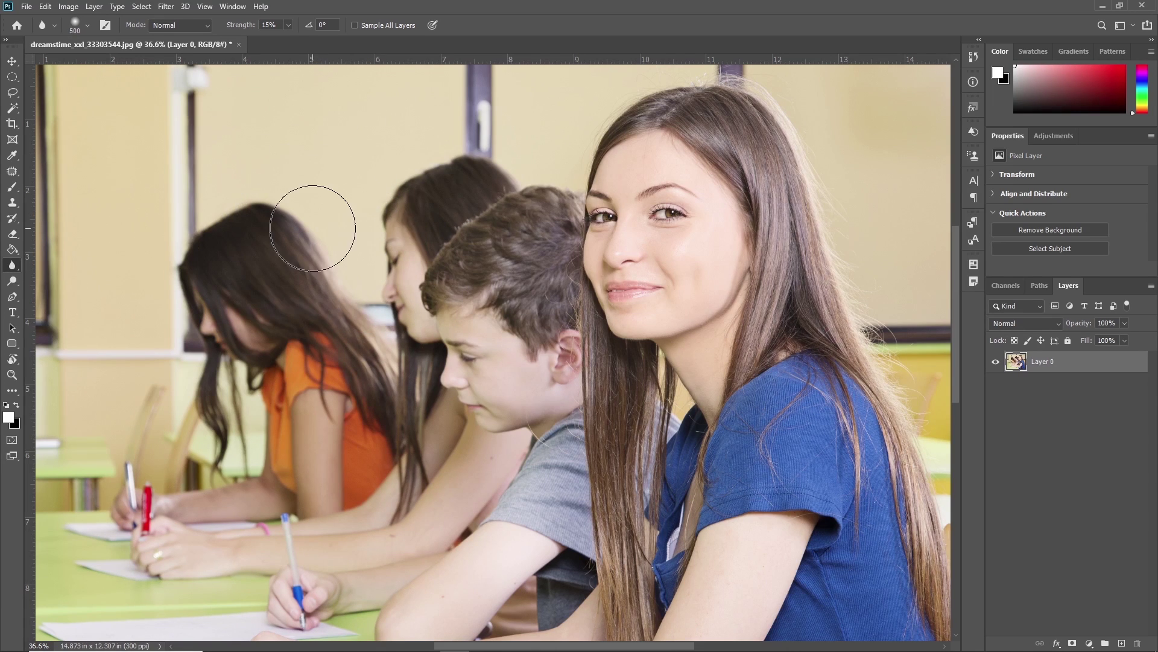
pyautogui.press('[')
pyautogui.press('[')
pyautogui.press('[')
pyautogui.press(']')
pyautogui.press(']')
pyautogui.press(']')
pyautogui.press(']')
pyautogui.press(']')
pyautogui.press('[')
pyautogui.press('[')
pyautogui.press('[')
pyautogui.press('[')
pyautogui.press('[')
pyautogui.press(']')
pyautogui.press(']')
pyautogui.press(']')
pyautogui.press(']')
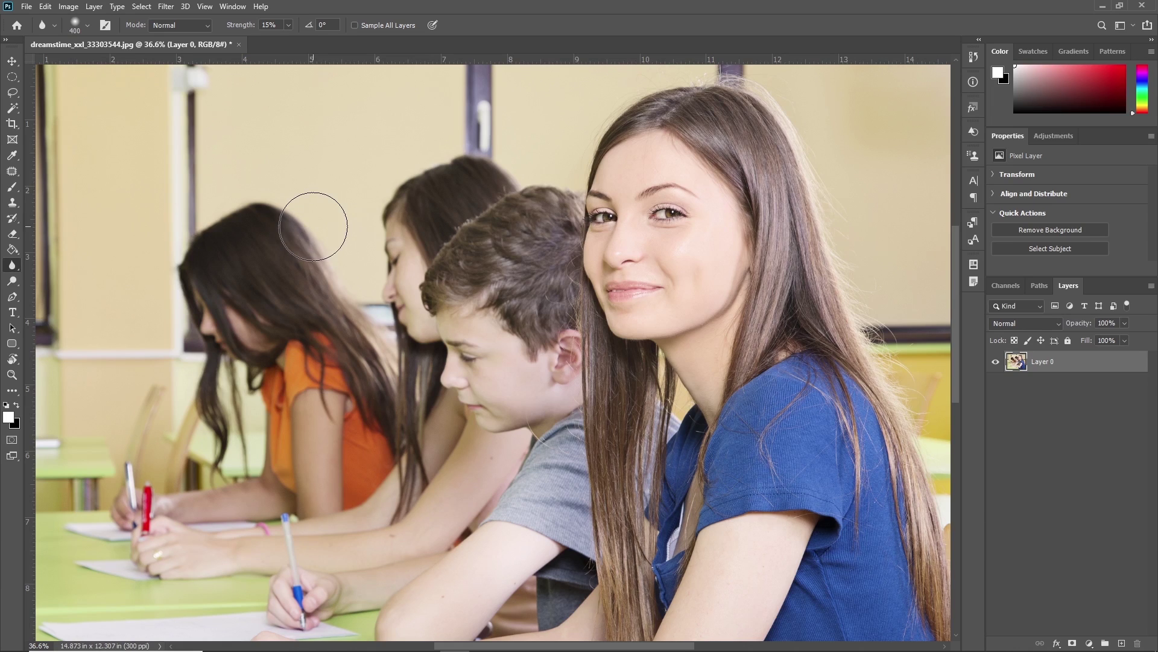
pyautogui.press(']')
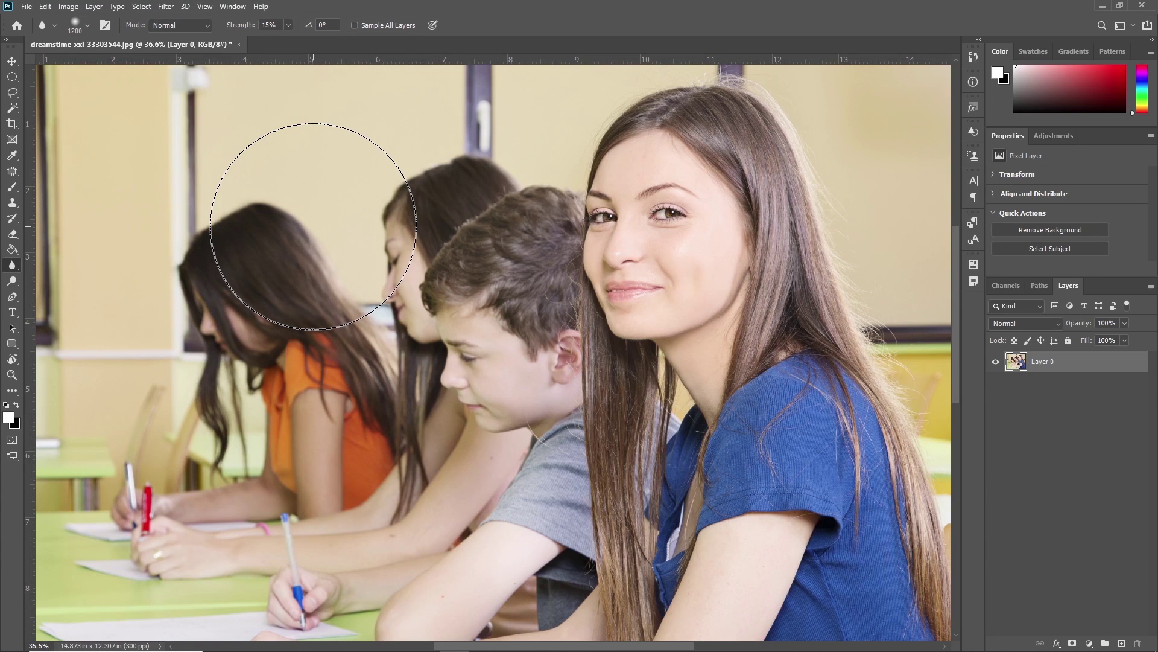
pyautogui.press('[')
pyautogui.press('[')
pyautogui.press('[')
pyautogui.press('[')
pyautogui.press('[')
pyautogui.press('[')
pyautogui.press('[')
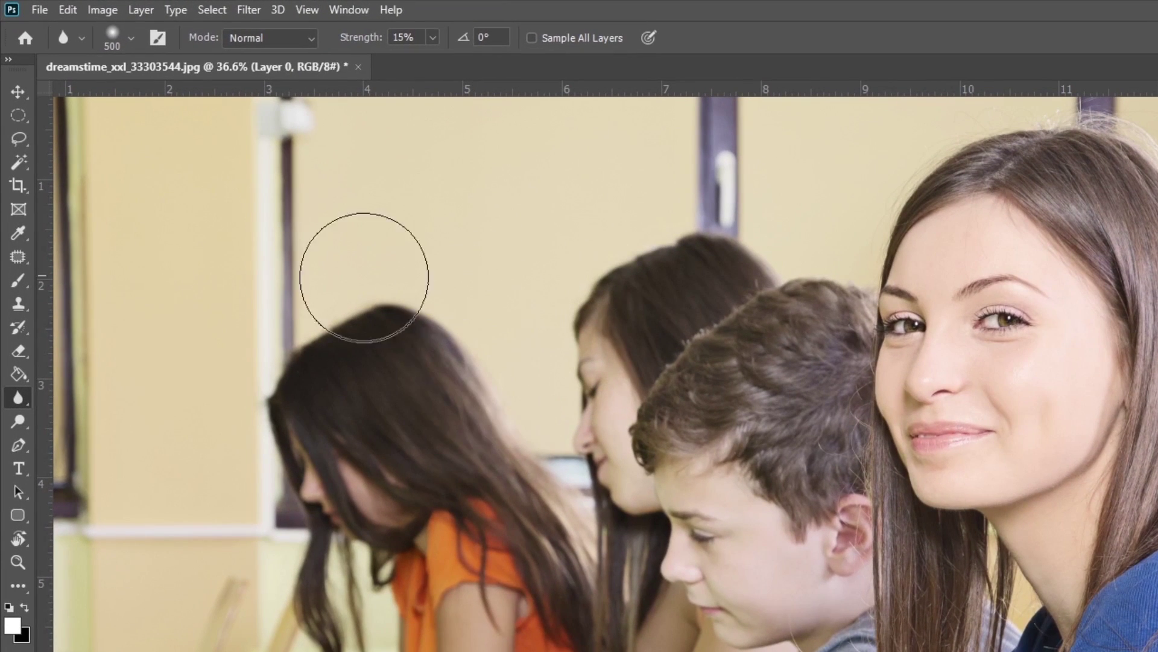
pyautogui.press('[')
pyautogui.press('[')
pyautogui.press('[')
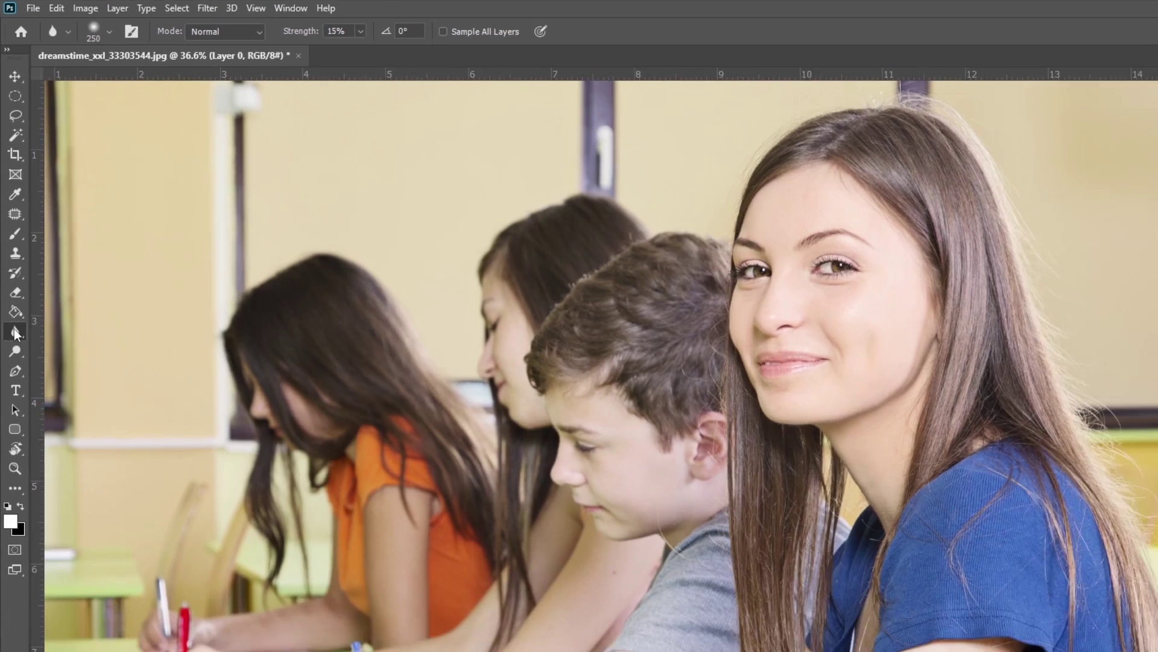
pyautogui.press(']')
pyautogui.press(']')
pyautogui.press(']')
pyautogui.press(']')
pyautogui.press(']')
pyautogui.press(']')
pyautogui.press(']')
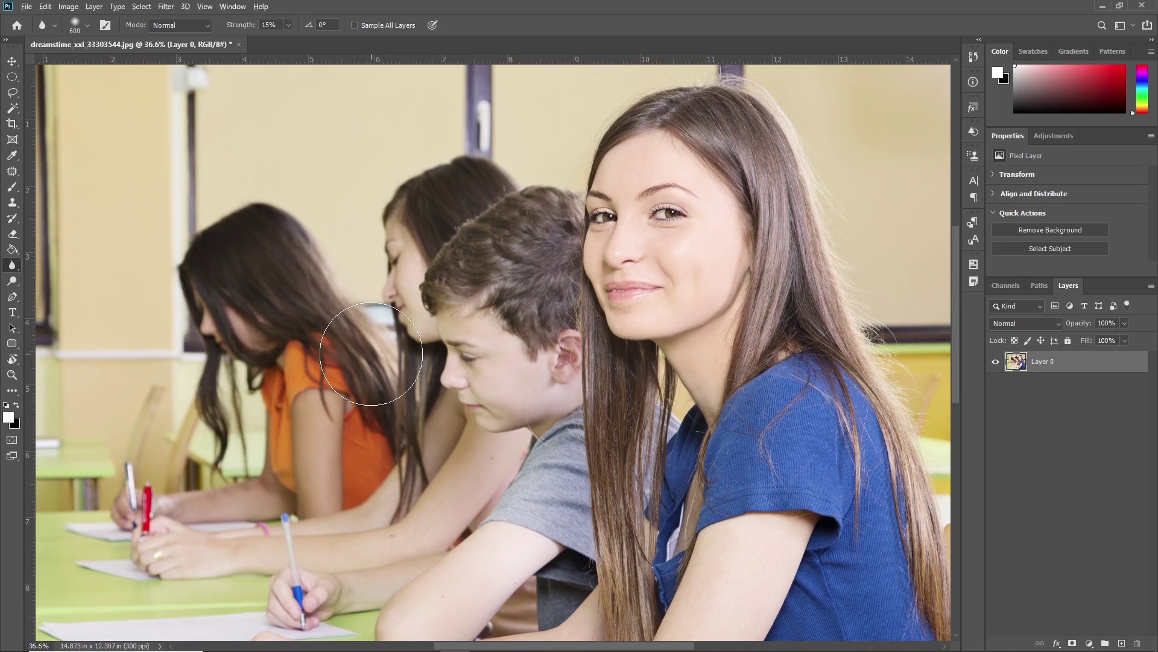
pyautogui.scroll(5, 371, 352)
pyautogui.moveTo(549, 381); pyautogui.dragTo(409, 236)
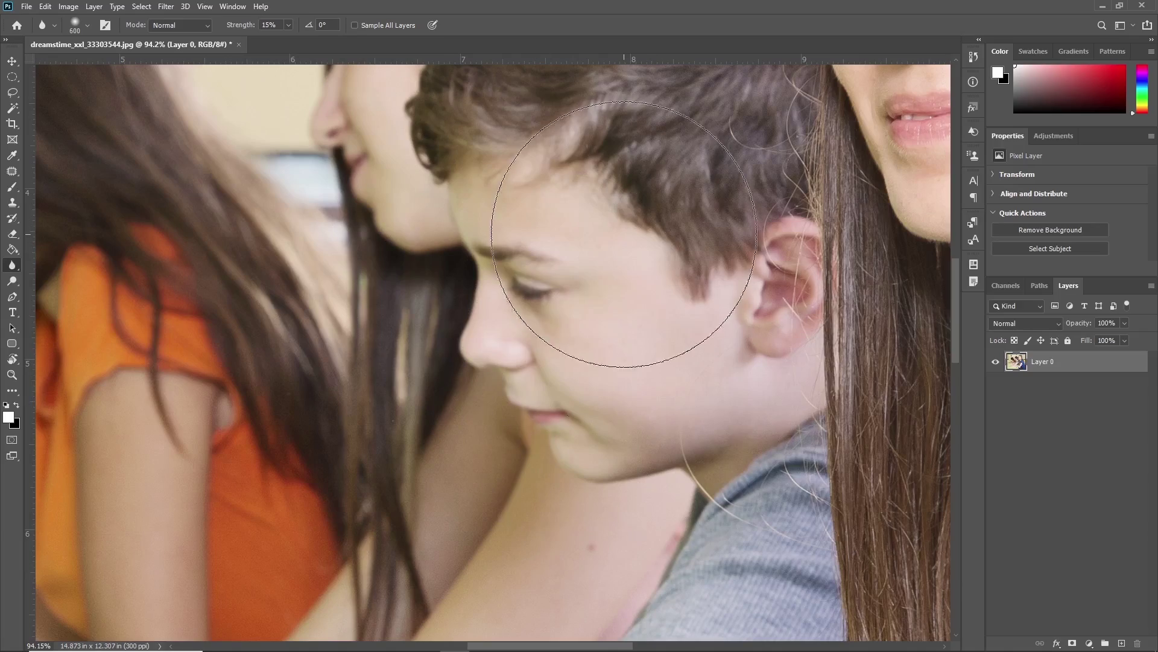
pyautogui.moveTo(631, 532)
pyautogui.mouseDown()
pyautogui.moveTo(552, 341)
pyautogui.moveTo(461, 396)
pyautogui.moveTo(422, 277)
pyautogui.moveTo(613, 345)
pyautogui.moveTo(784, 338)
pyautogui.mouseUp()
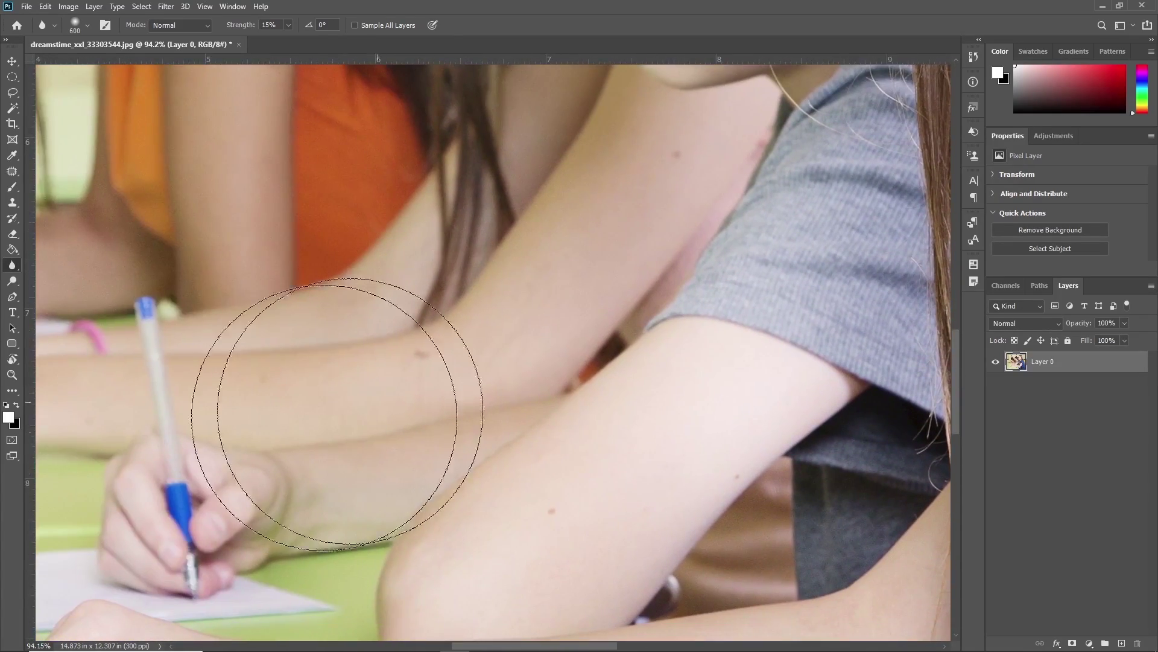
pyautogui.moveTo(199, 398)
pyautogui.mouseDown()
pyautogui.moveTo(186, 453)
pyautogui.moveTo(206, 404)
pyautogui.mouseUp()
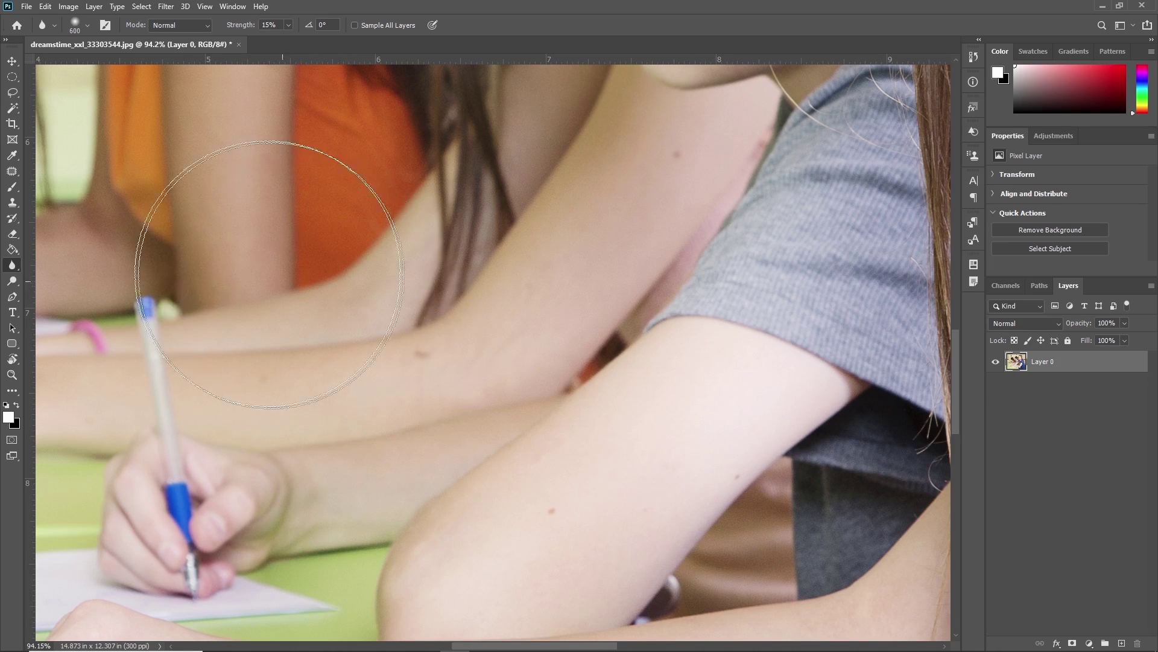
pyautogui.scroll(-4, 330, 275)
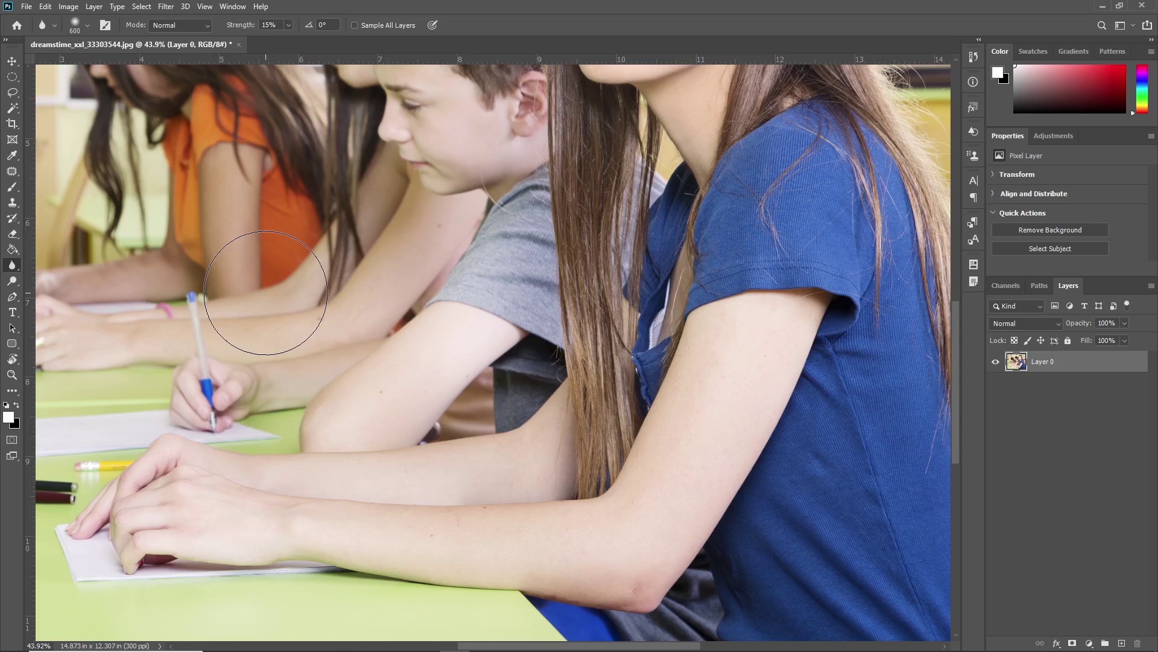
pyautogui.scroll(-1, 285, 324)
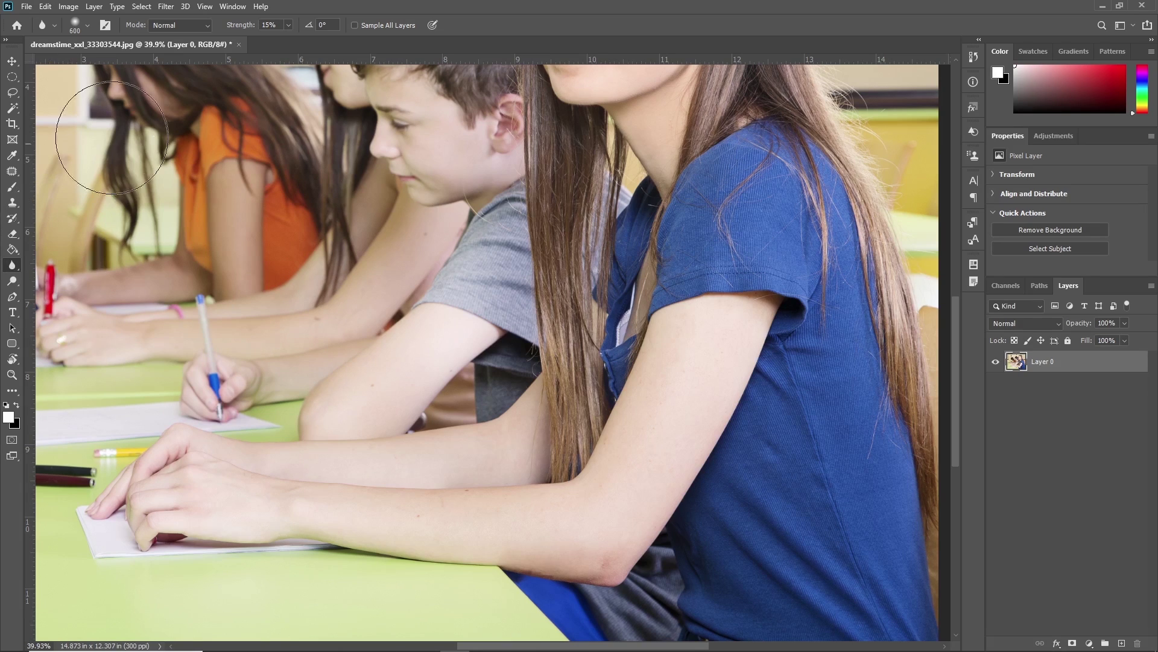
# Give the blur brush a Hard Round tip at 260 pixels, adjusting size and hardness.
pyautogui.click(88, 26)
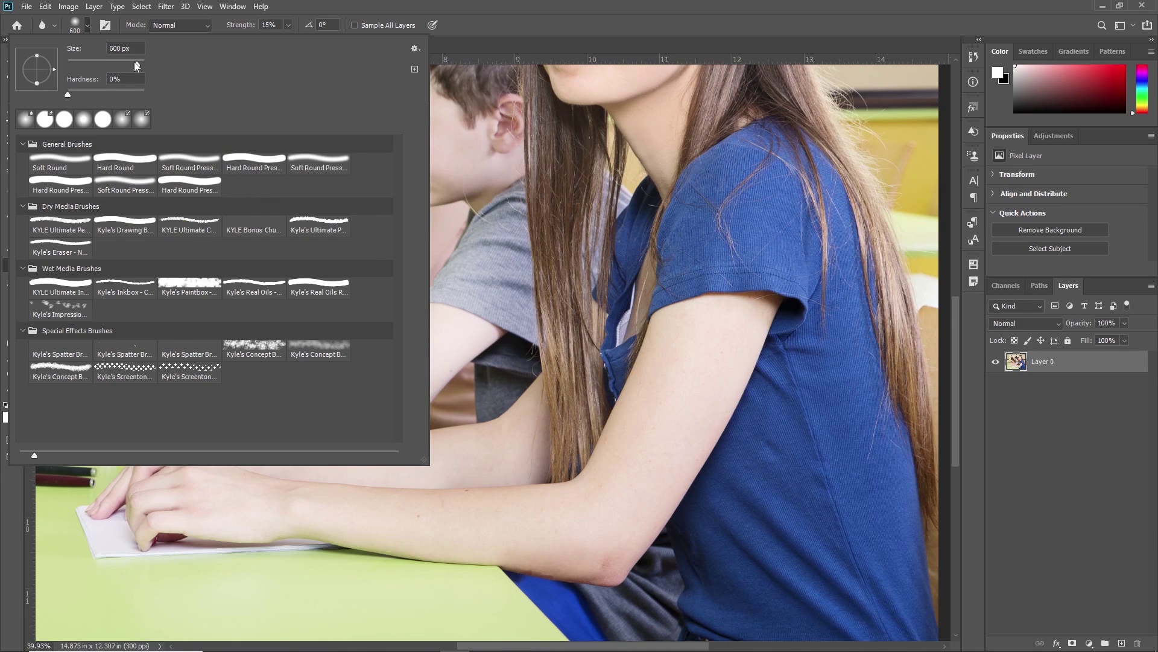
pyautogui.moveTo(134, 63); pyautogui.dragTo(81, 64)
pyautogui.moveTo(81, 65); pyautogui.dragTo(221, 90)
pyautogui.moveTo(144, 64); pyautogui.dragTo(112, 65)
pyautogui.moveTo(66, 97); pyautogui.dragTo(147, 91)
pyautogui.click(196, 189)
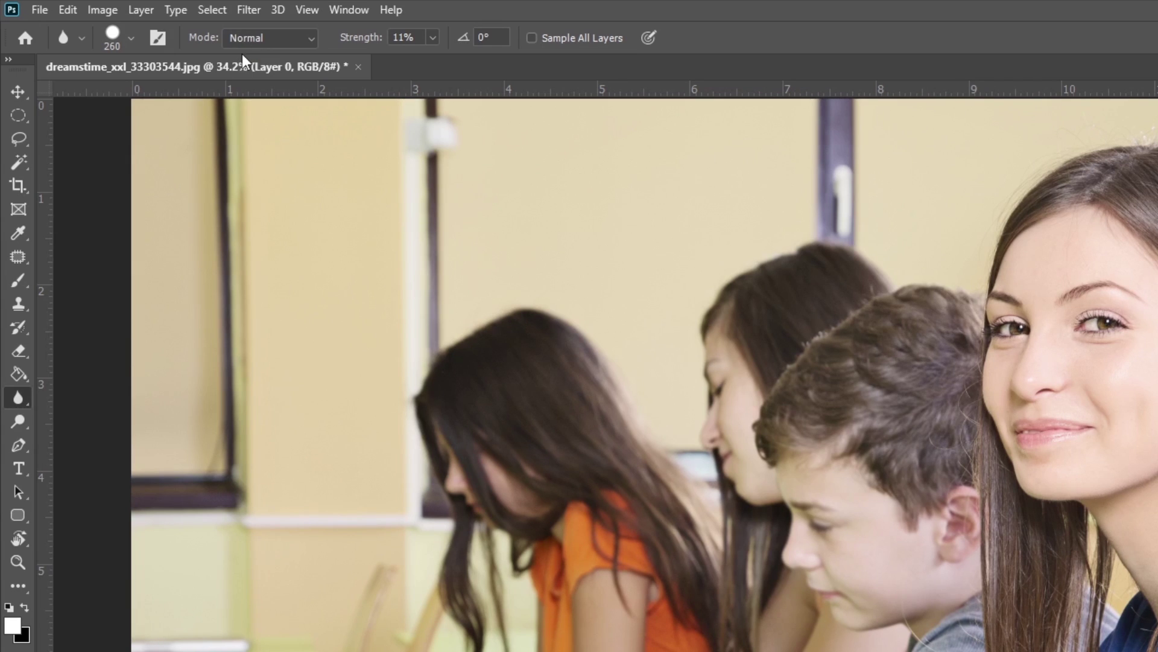
pyautogui.click(431, 39)
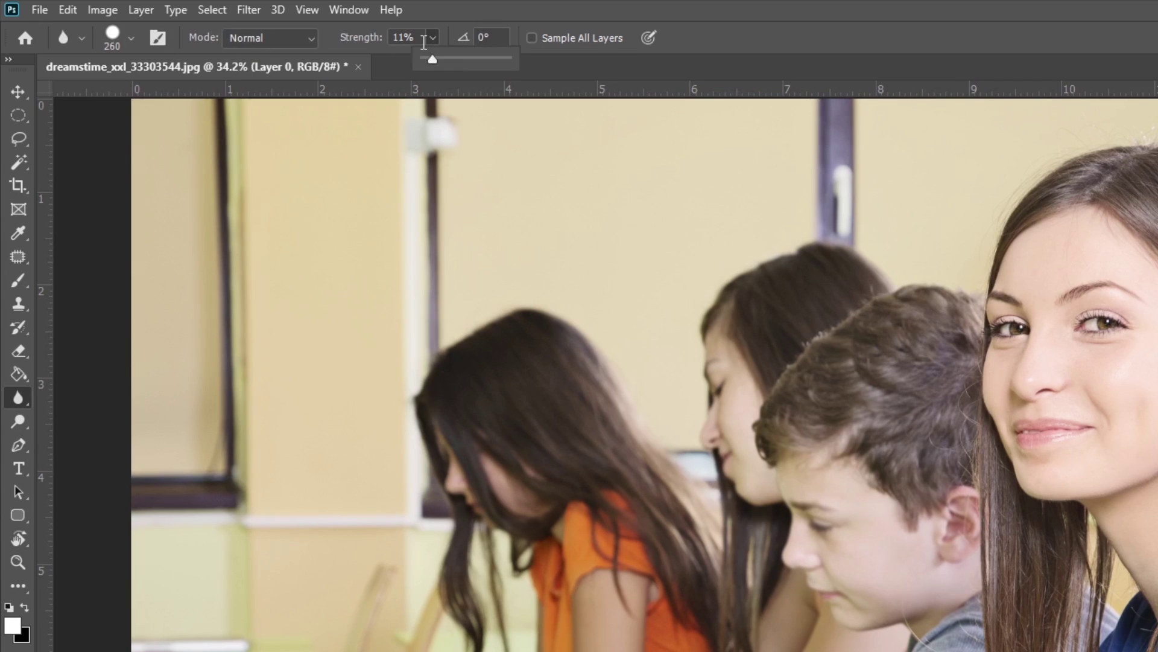
pyautogui.click(276, 38)
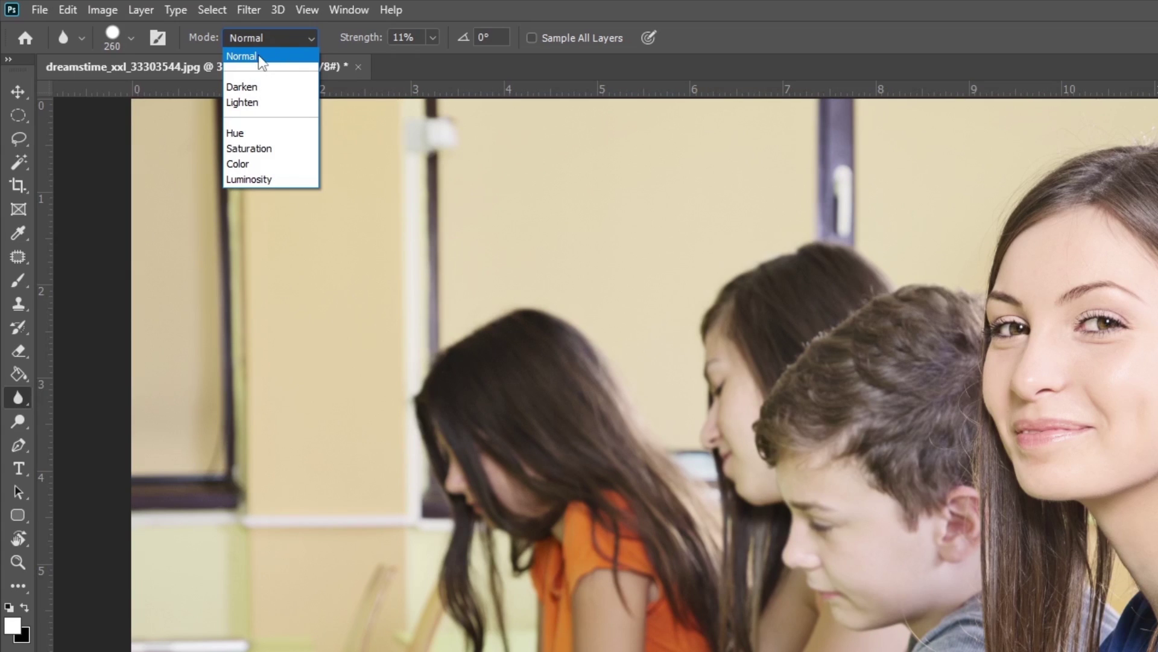
pyautogui.click(257, 56)
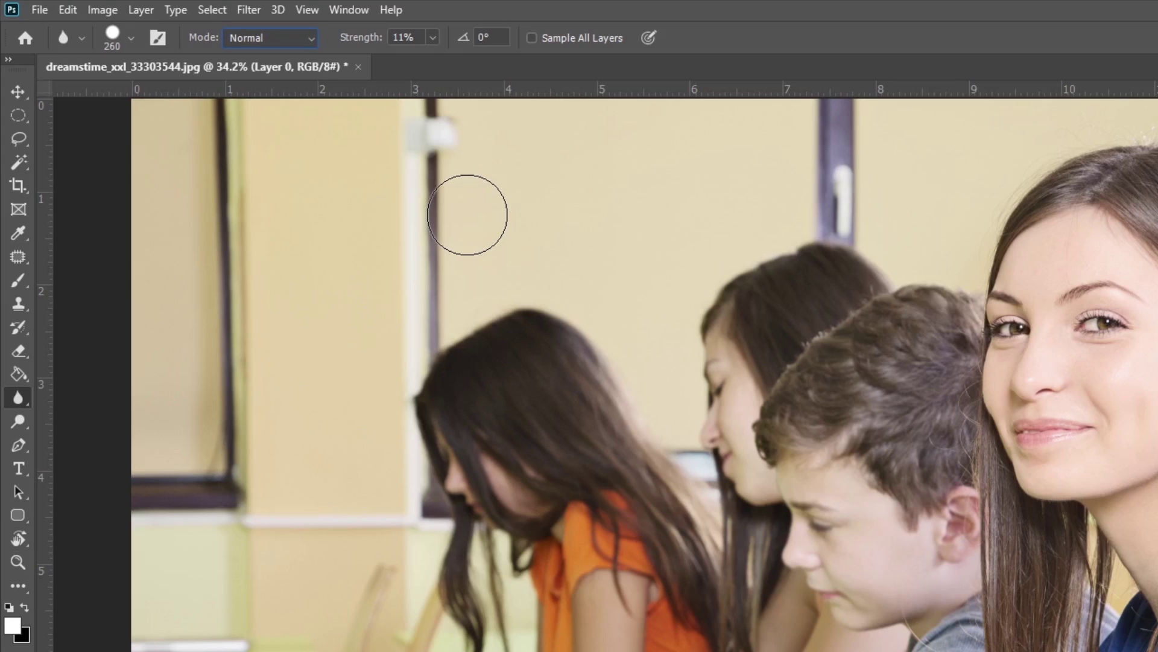
# Frame the girl's face and push the Blur tool's Strength slider to 100%.
pyautogui.click(433, 38)
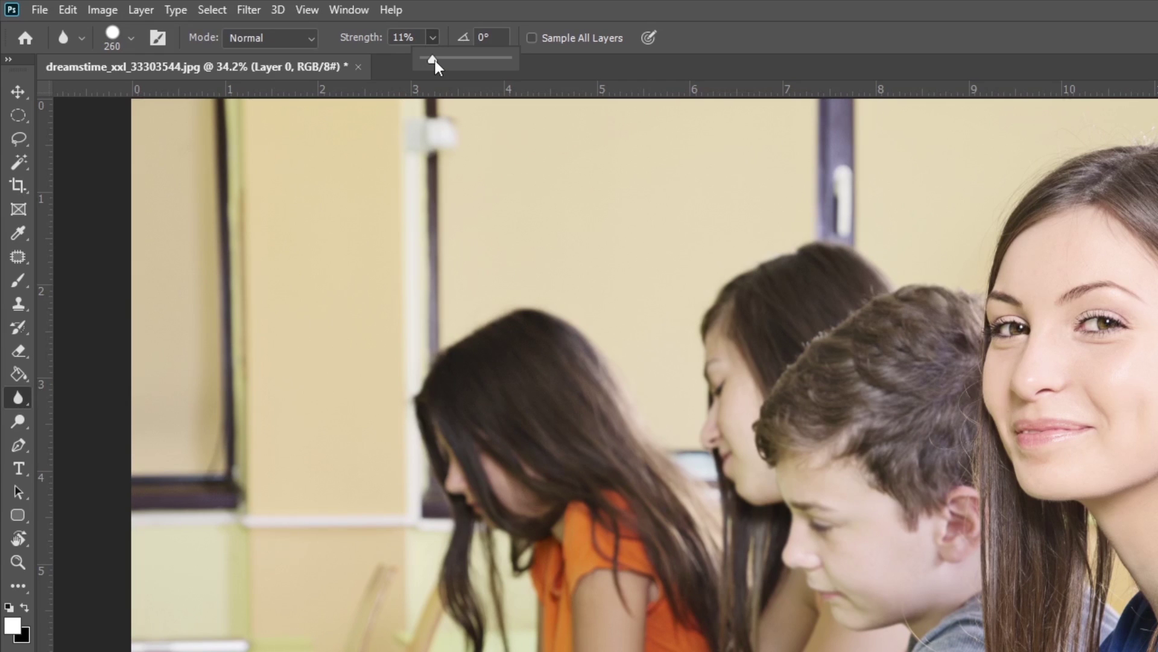
pyautogui.scroll(4, 853, 406)
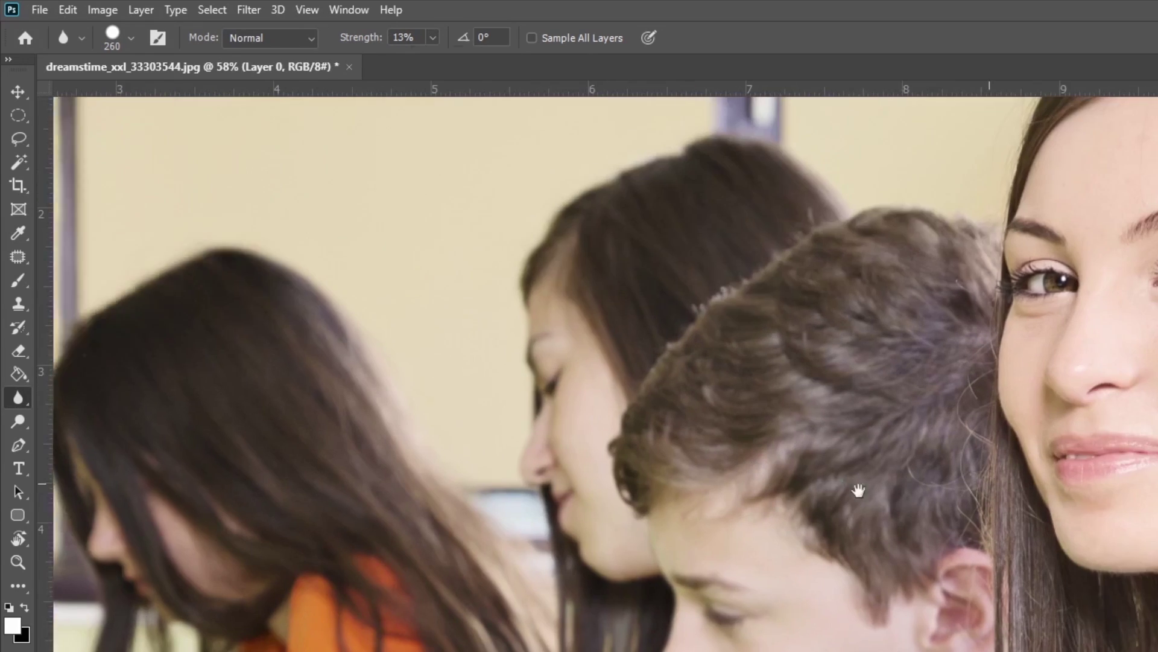
pyautogui.moveTo(859, 488); pyautogui.dragTo(738, 471)
pyautogui.scroll(-1, 738, 471)
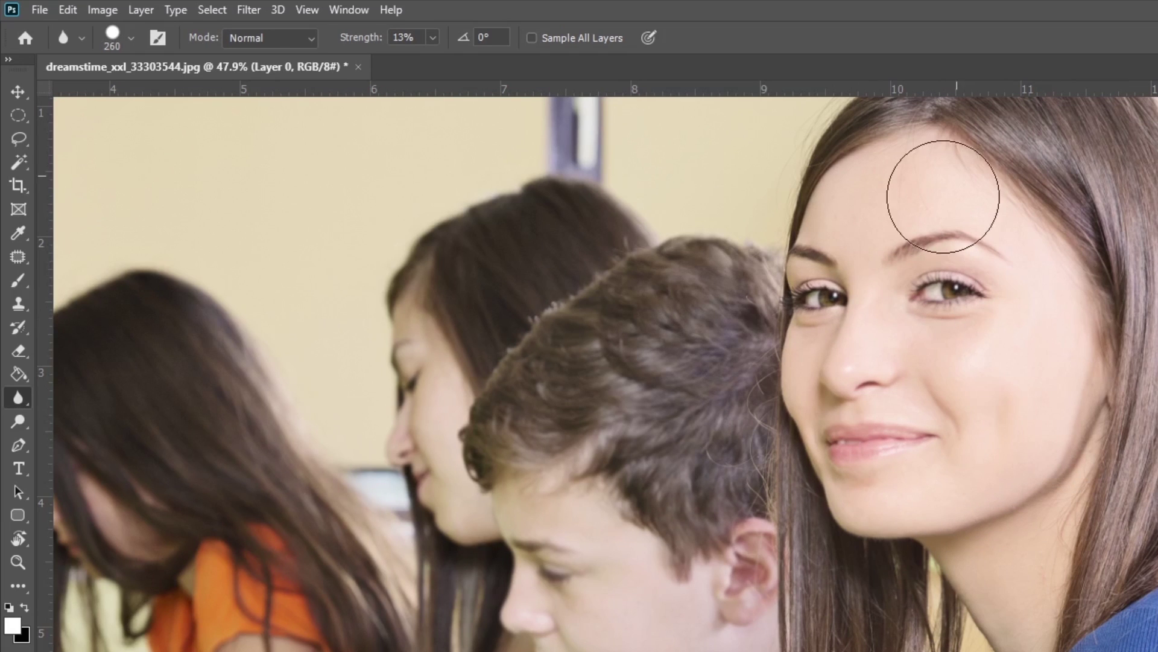
pyautogui.moveTo(877, 233); pyautogui.dragTo(824, 345)
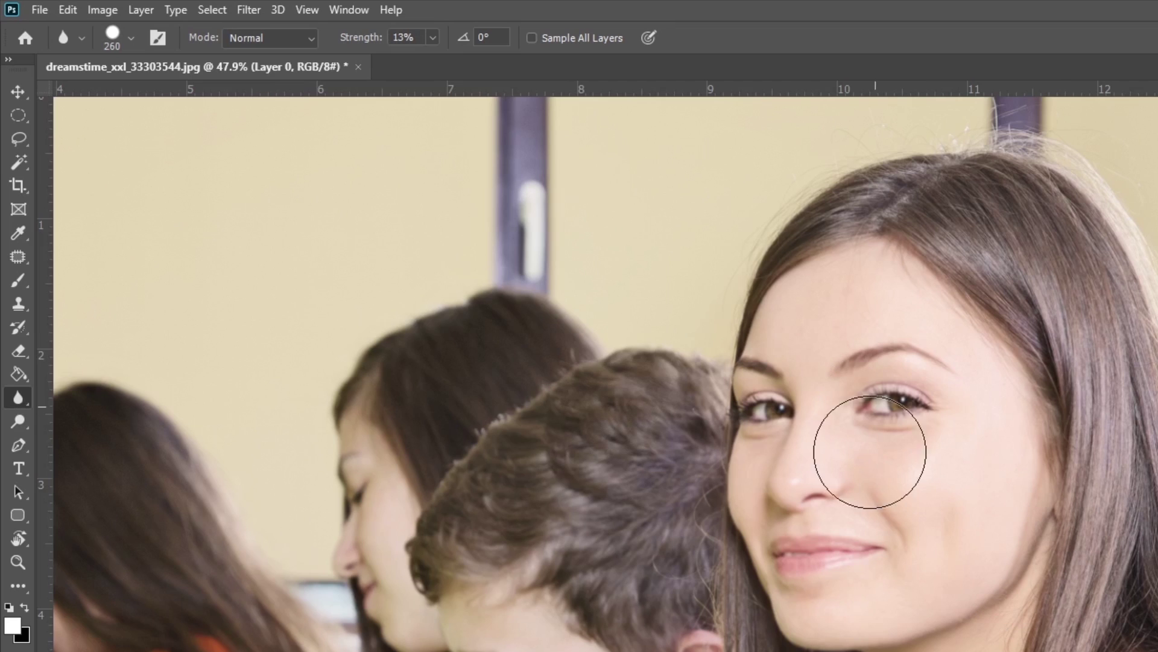
pyautogui.moveTo(817, 476); pyautogui.dragTo(771, 424)
pyautogui.click(432, 36)
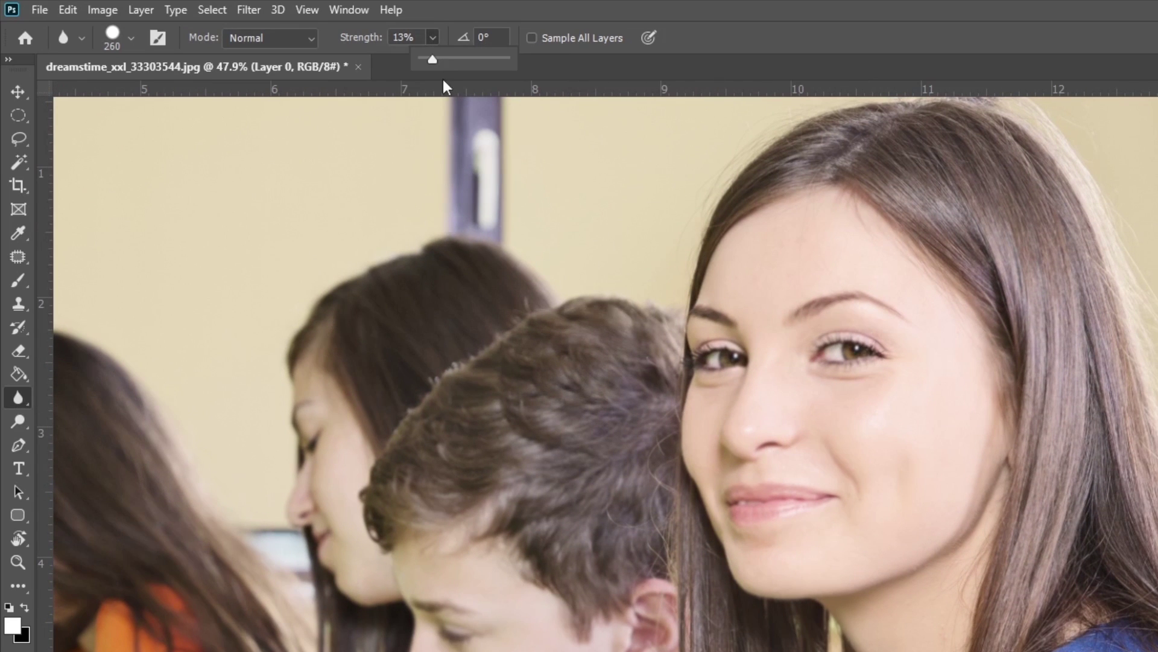
pyautogui.moveTo(433, 59); pyautogui.dragTo(608, 66)
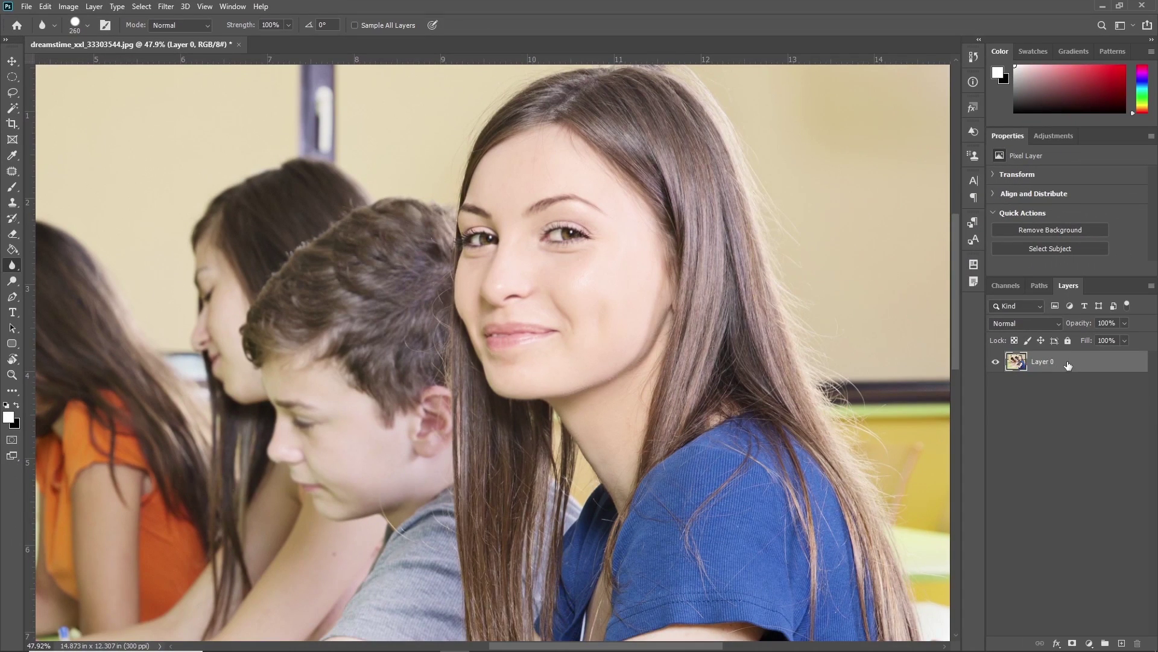
# Duplicate the photo layer and blur over the girl's face and chin on the copy.
pyautogui.hotkey('ctrl', 'j')
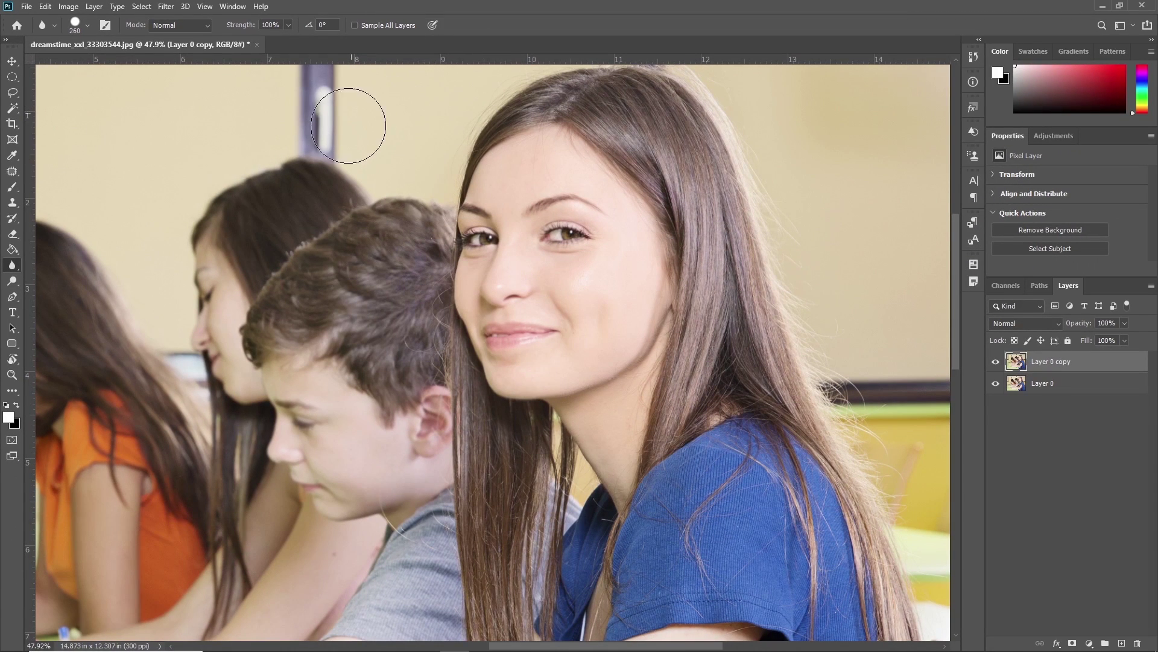
pyautogui.click(288, 25)
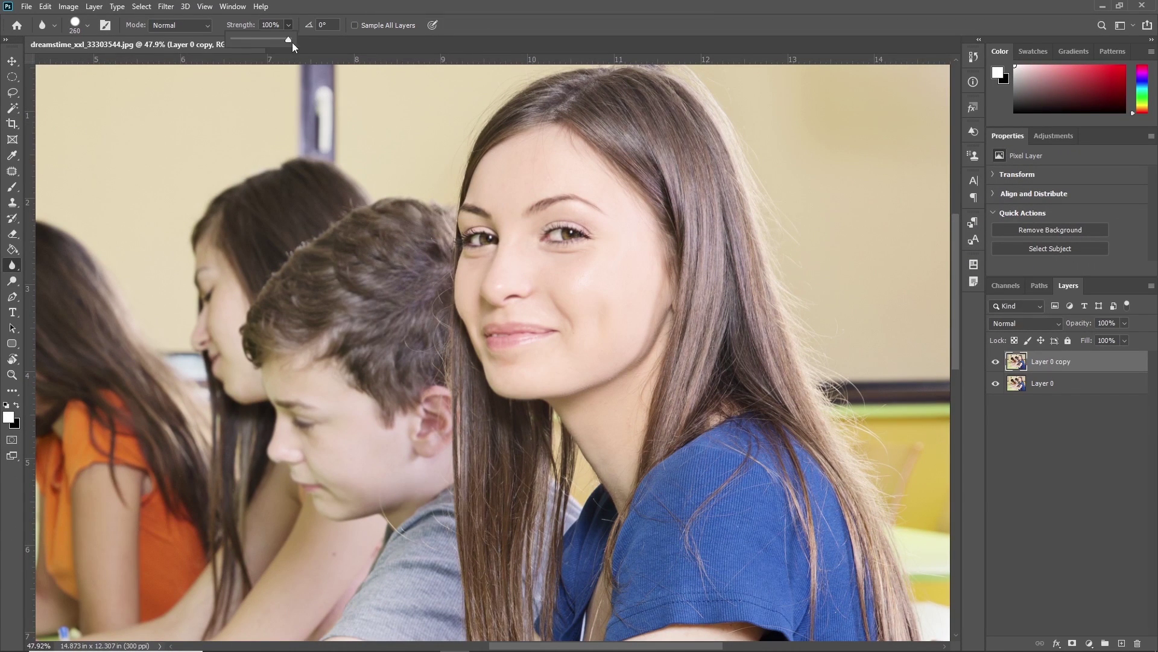
pyautogui.moveTo(556, 228)
pyautogui.mouseDown()
pyautogui.moveTo(525, 245)
pyautogui.moveTo(504, 420)
pyautogui.moveTo(591, 377)
pyautogui.moveTo(634, 285)
pyautogui.moveTo(503, 167)
pyautogui.moveTo(602, 103)
pyautogui.moveTo(661, 225)
pyautogui.moveTo(751, 269)
pyautogui.moveTo(706, 266)
pyautogui.moveTo(650, 614)
pyautogui.moveTo(771, 468)
pyautogui.moveTo(744, 440)
pyautogui.moveTo(864, 561)
pyautogui.moveTo(888, 606)
pyautogui.mouseUp()
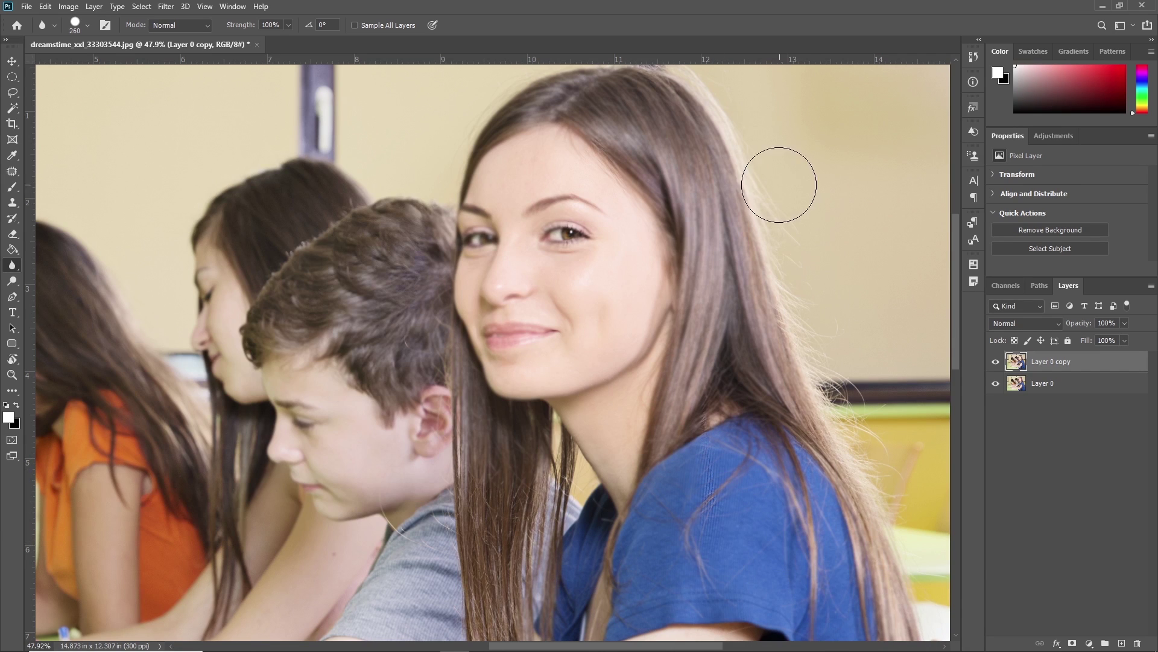
# Toggle Layer 0 copy to compare against the original, then discard the copy.
pyautogui.click(996, 362)
pyautogui.click(996, 362)
pyautogui.click(996, 362)
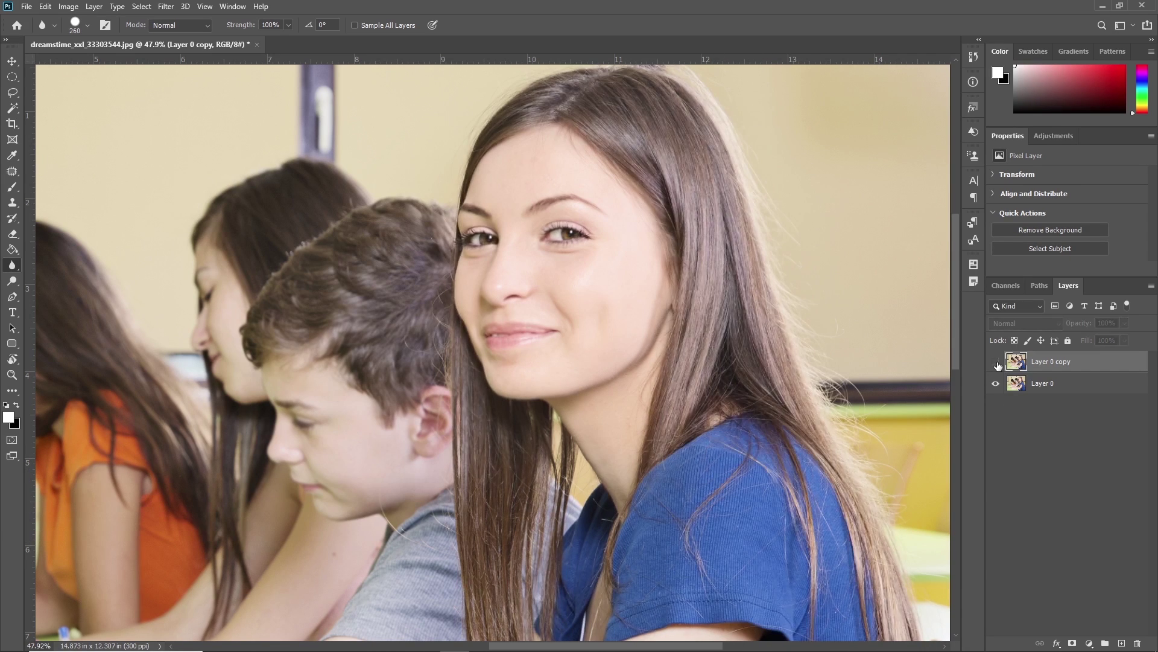
pyautogui.click(996, 362)
pyautogui.moveTo(584, 251); pyautogui.dragTo(742, 267)
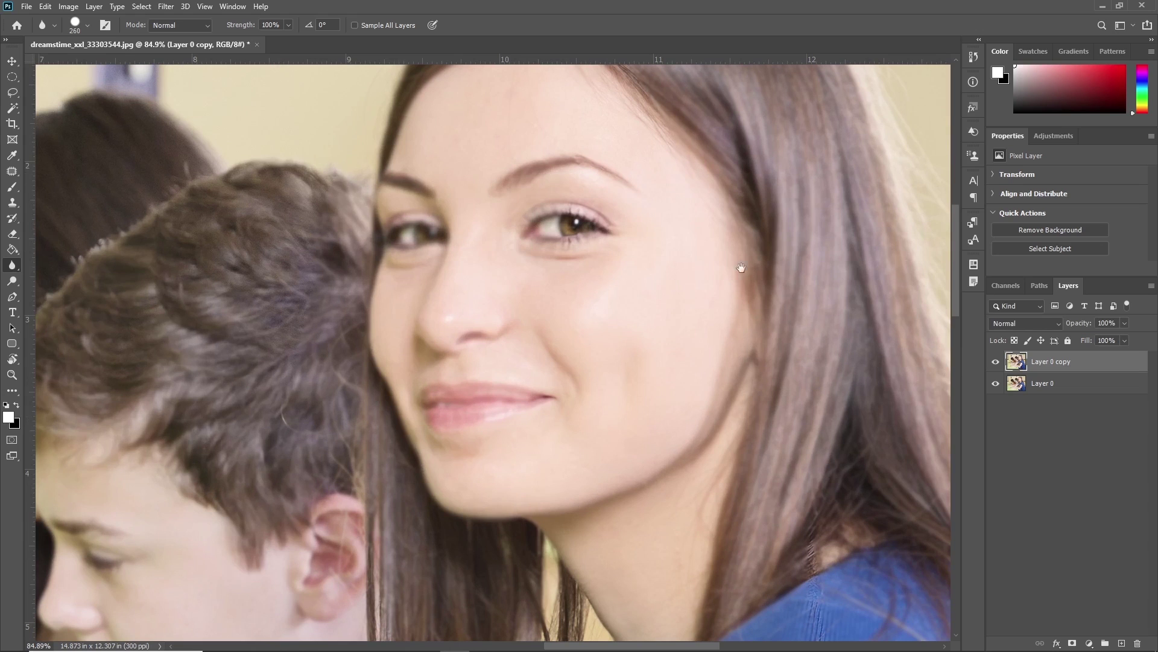
pyautogui.click(996, 362)
pyautogui.click(996, 362)
pyautogui.click(996, 362)
pyautogui.click(997, 362)
pyautogui.click(996, 362)
pyautogui.click(996, 362)
pyautogui.scroll(-4, 574, 315)
pyautogui.hotkey('ctrl', 'e')
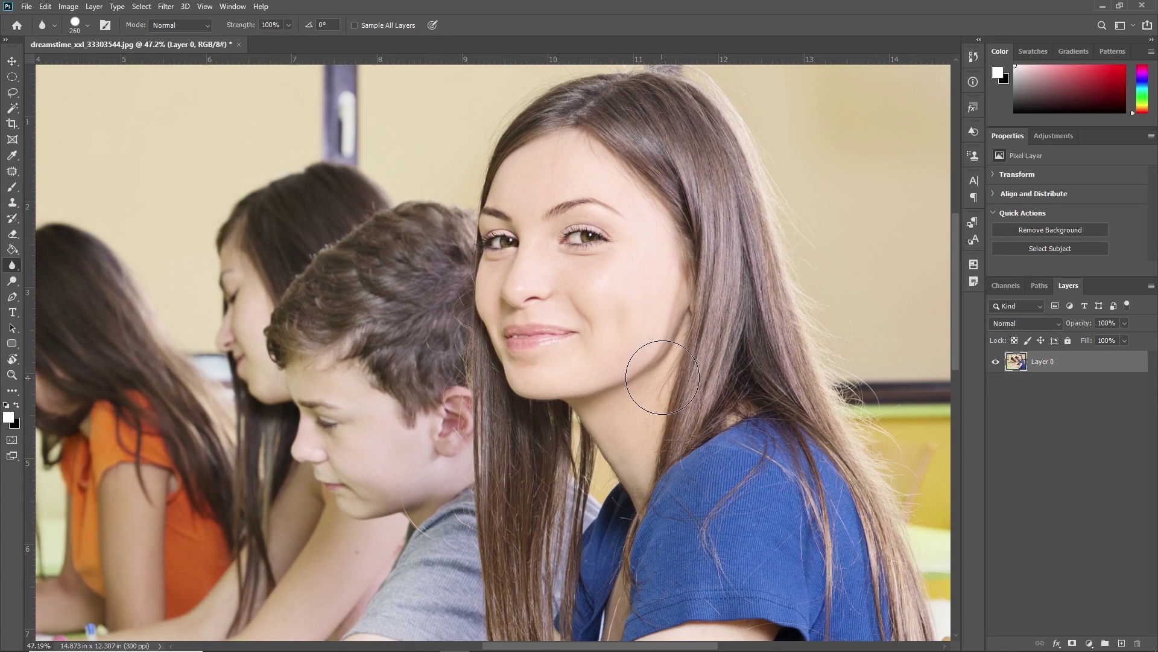
# Drag the options-bar Strength slider back to 100% for the Blur tool.
pyautogui.click(289, 25)
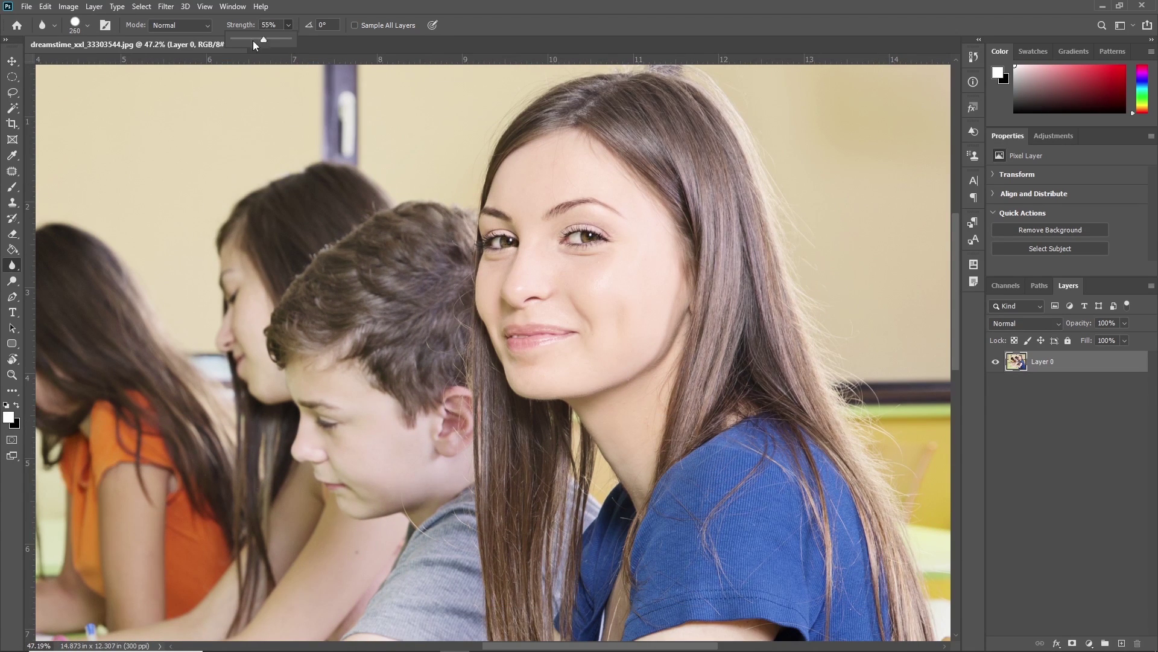
pyautogui.moveTo(288, 45); pyautogui.dragTo(295, 42)
# Pan around the photo and open the Lasso tool's variants flyout.
pyautogui.scroll(-2, 532, 232)
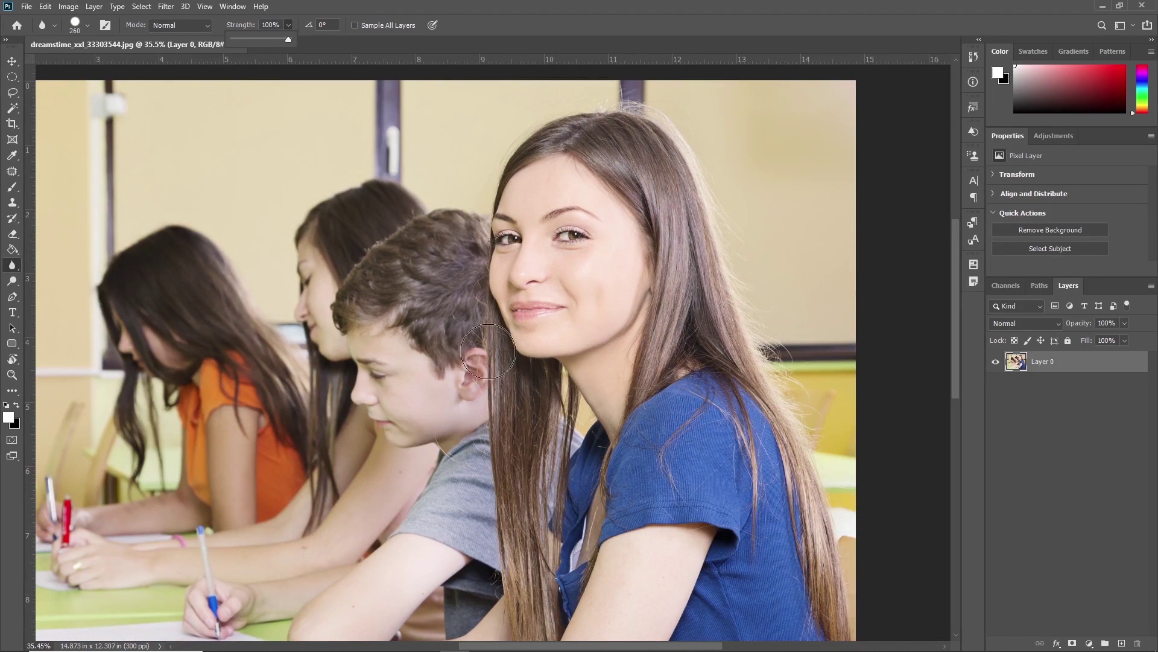
pyautogui.hscroll(-3, 524, 272)
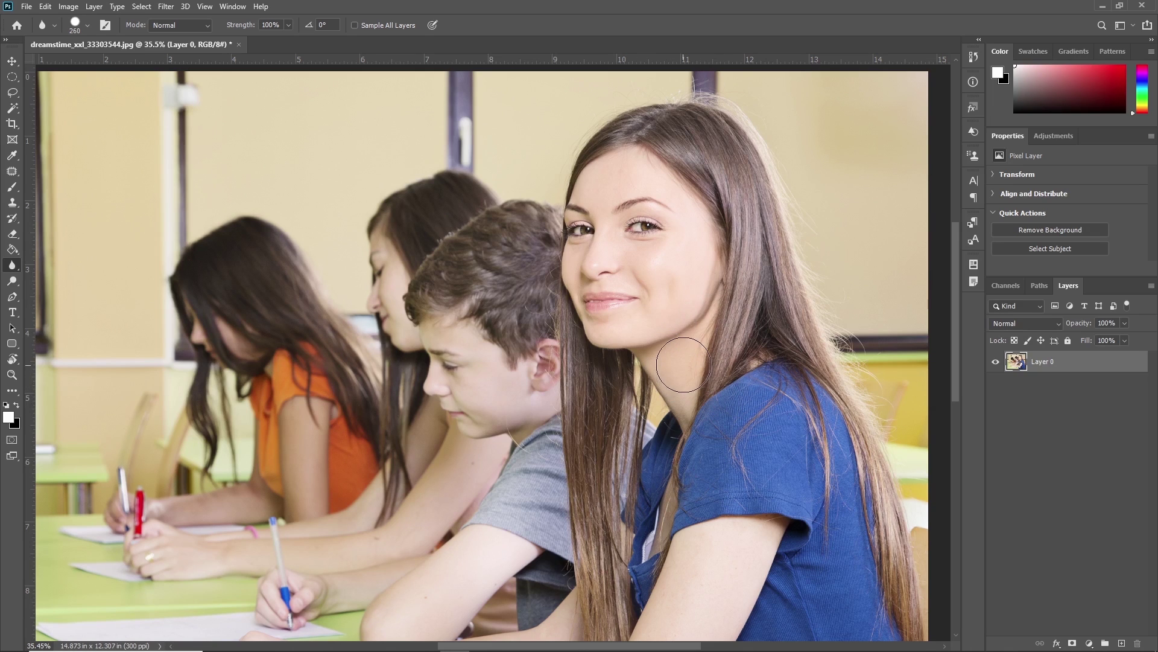
pyautogui.moveTo(683, 362); pyautogui.dragTo(538, 327)
pyautogui.moveTo(44, 216); pyautogui.dragTo(161, 229)
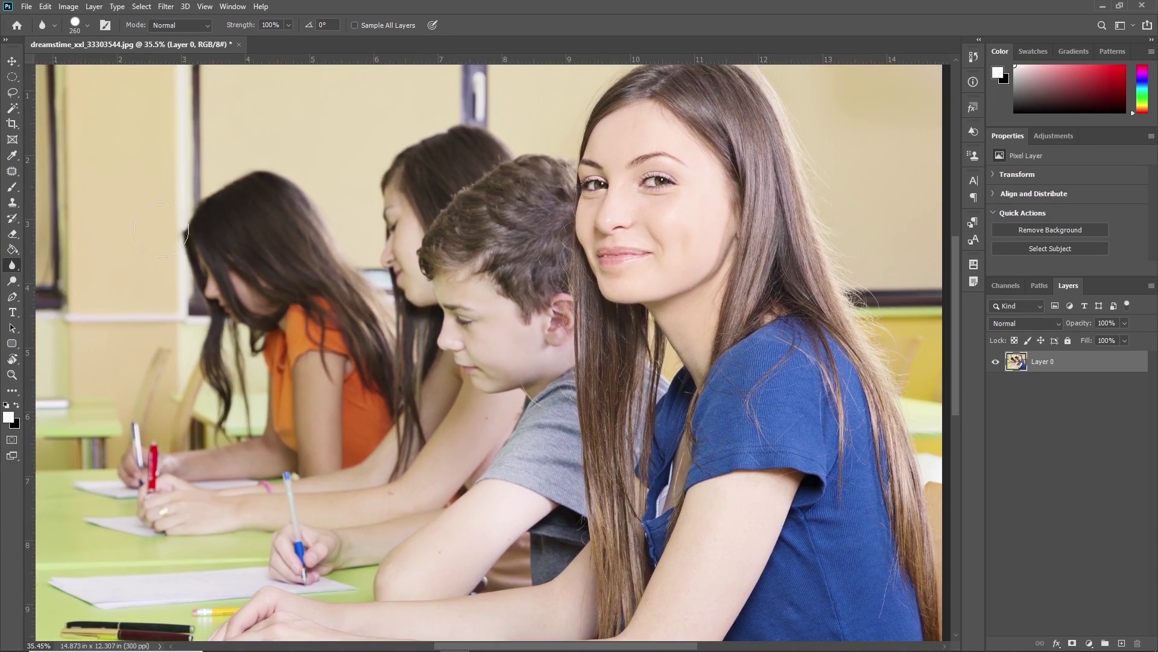
pyautogui.click(12, 93)
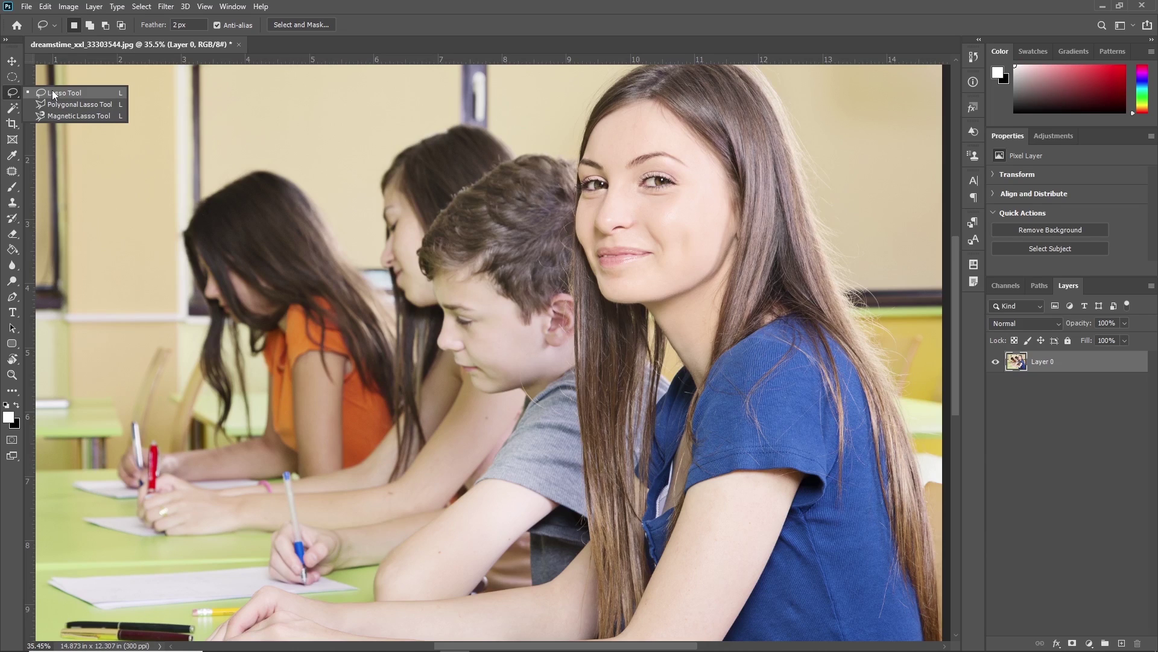
# Choose the Magnetic Lasso and start the outline at the girl's face edge.
pyautogui.click(74, 115)
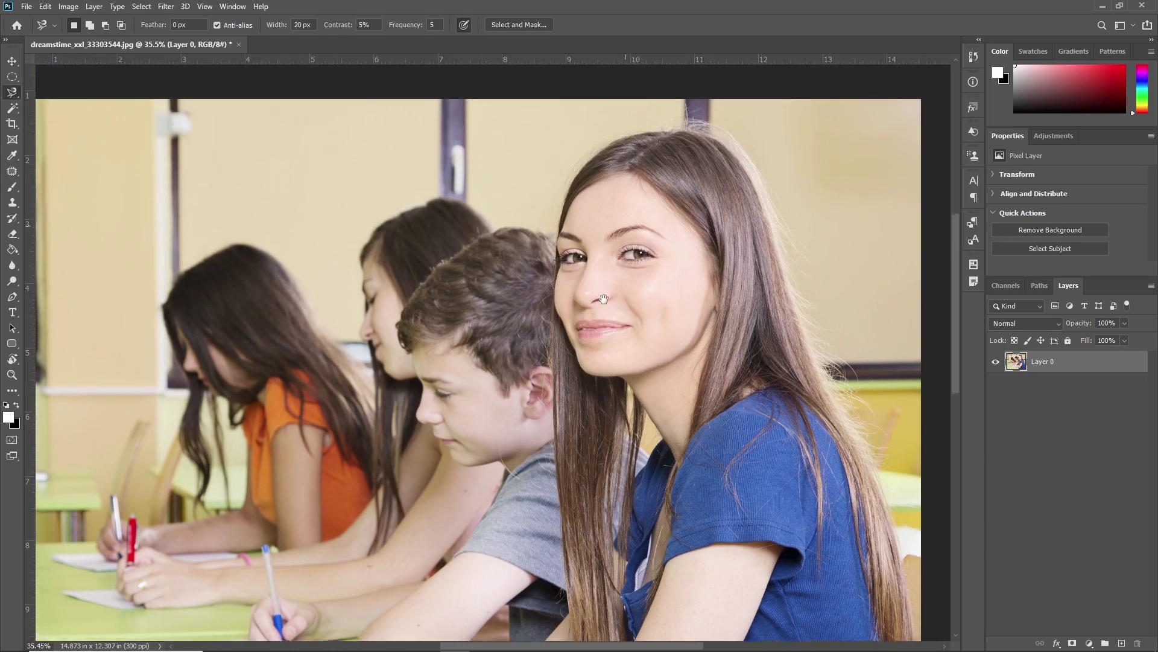
pyautogui.moveTo(625, 225); pyautogui.dragTo(603, 300)
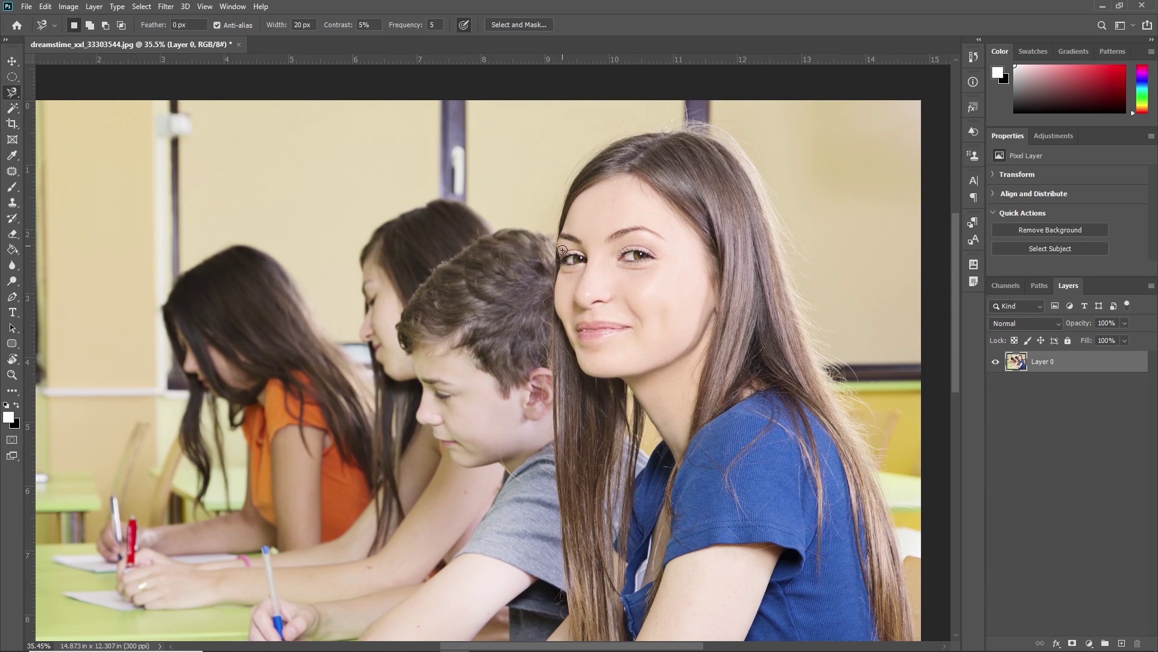
pyautogui.click(553, 290)
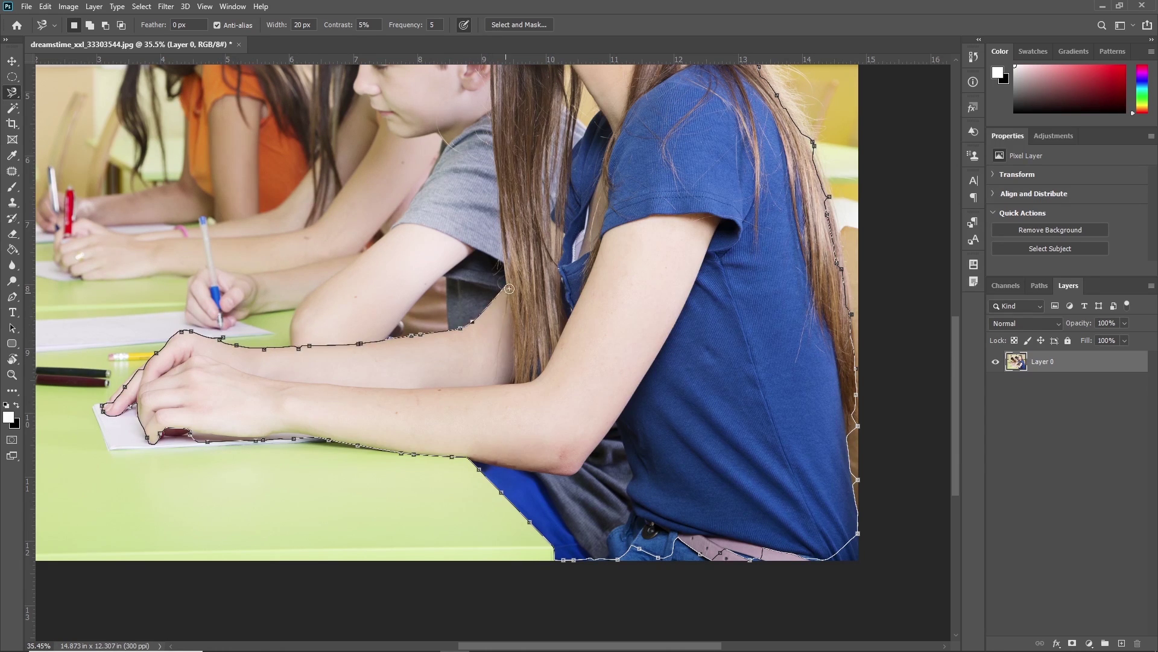
# Carry the Magnetic Lasso outline around the girl's arm and up her hair to her forehead.
pyautogui.moveTo(506, 282); pyautogui.dragTo(514, 327)
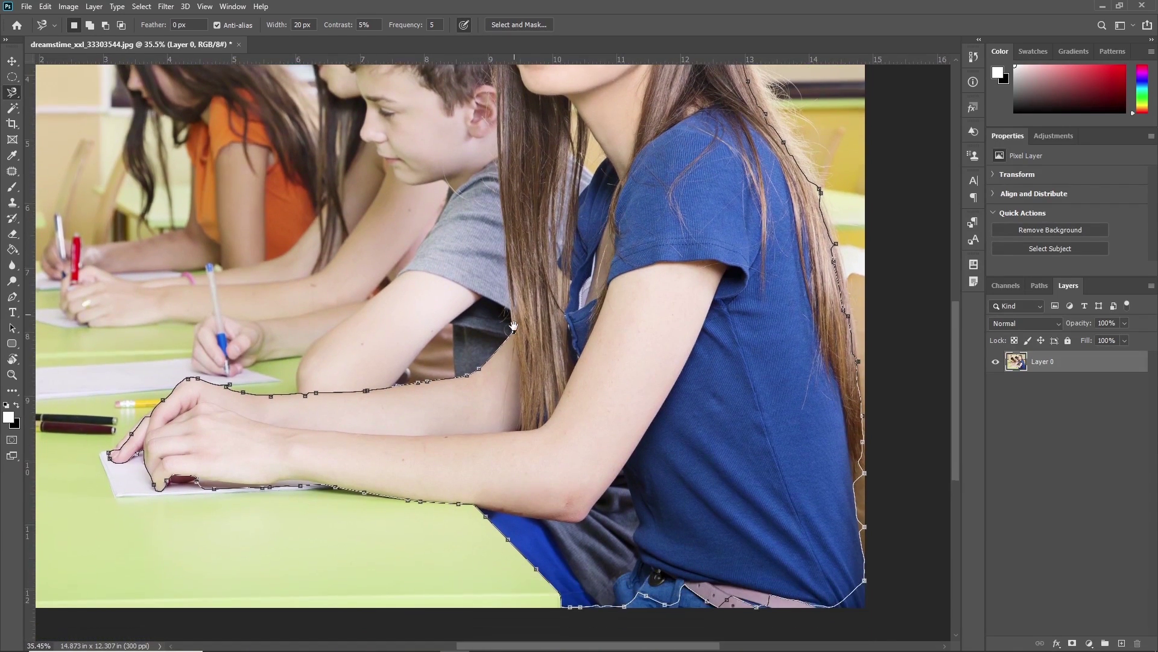
pyautogui.moveTo(514, 326)
pyautogui.mouseDown()
pyautogui.moveTo(525, 383)
pyautogui.moveTo(602, 400)
pyautogui.moveTo(628, 429)
pyautogui.moveTo(602, 411)
pyautogui.moveTo(580, 441)
pyautogui.moveTo(429, 397)
pyautogui.moveTo(449, 359)
pyautogui.moveTo(605, 359)
pyautogui.moveTo(572, 478)
pyautogui.mouseUp()
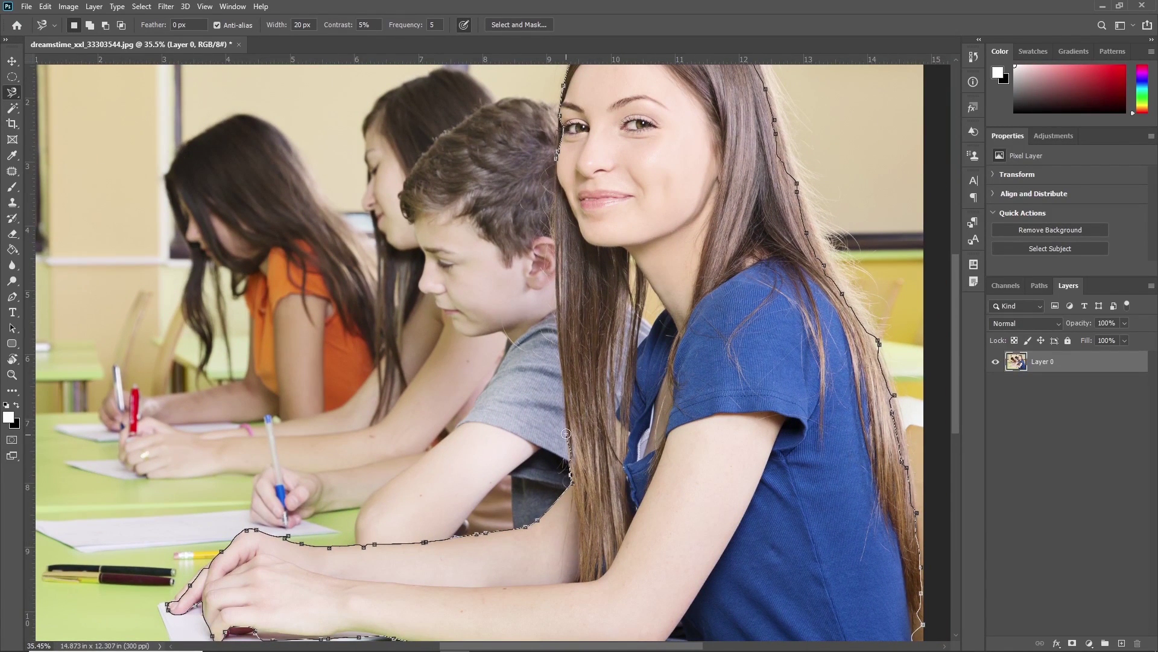
pyautogui.moveTo(566, 402); pyautogui.dragTo(522, 478)
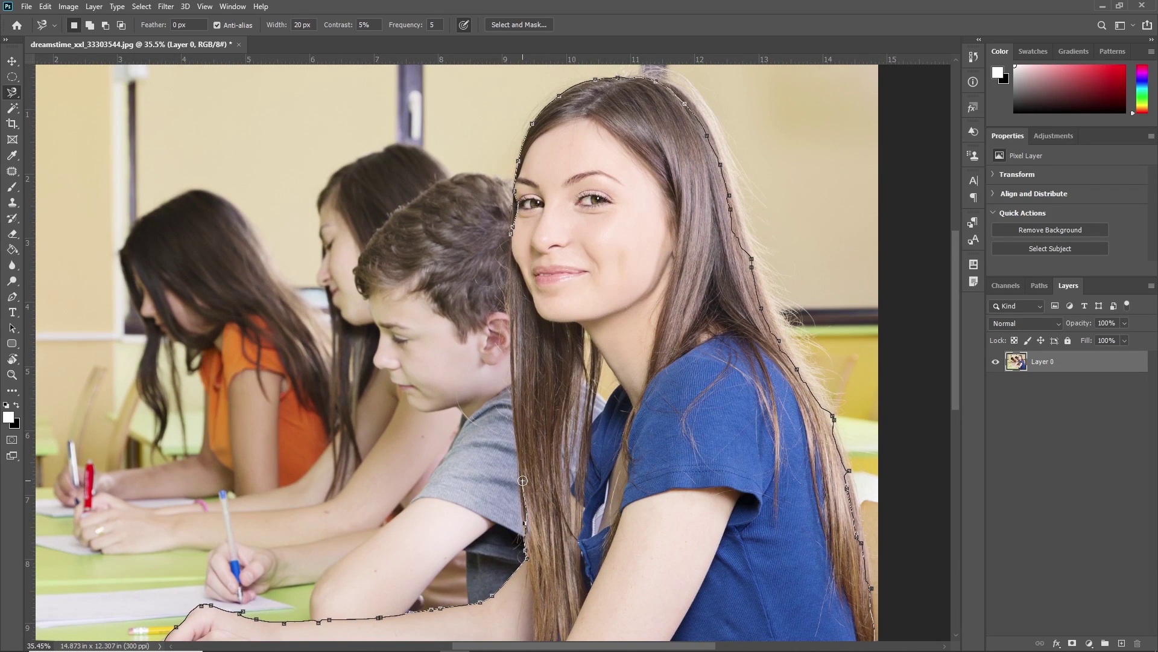
pyautogui.scroll(2, 523, 481)
pyautogui.moveTo(527, 499); pyautogui.dragTo(517, 450)
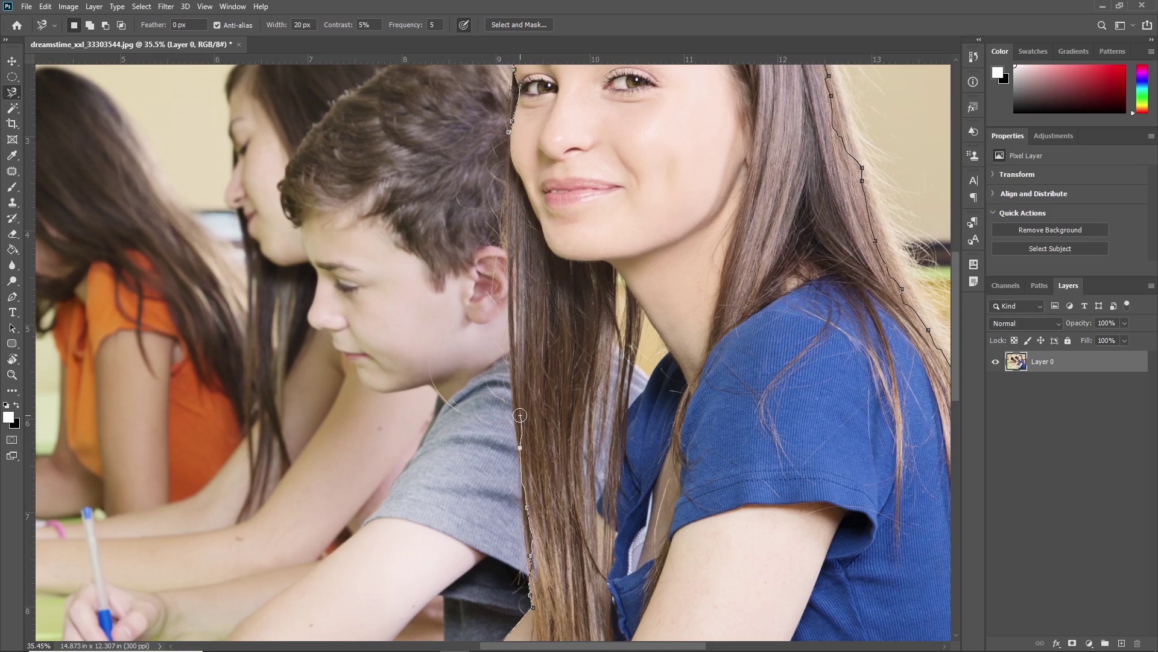
pyautogui.moveTo(520, 415)
pyautogui.mouseDown()
pyautogui.moveTo(503, 246)
pyautogui.moveTo(510, 161)
pyautogui.moveTo(500, 221)
pyautogui.mouseUp()
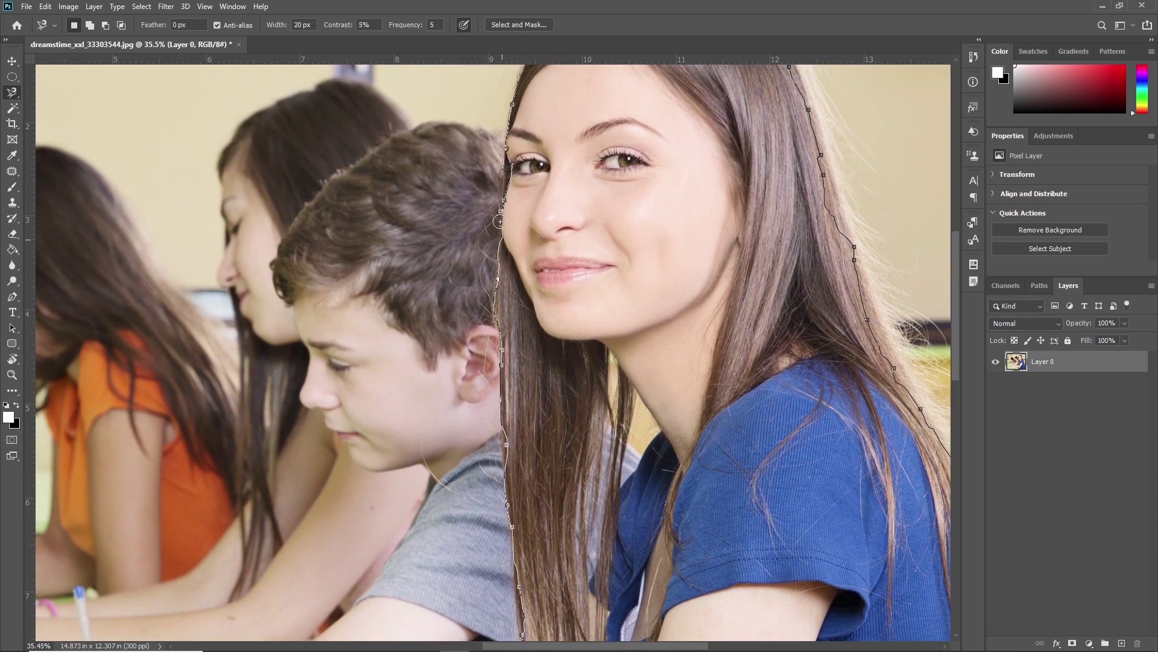
# Close the girl's outline, invert it with Select > Inverse, and return to the Blur tool.
pyautogui.doubleClick(526, 244)
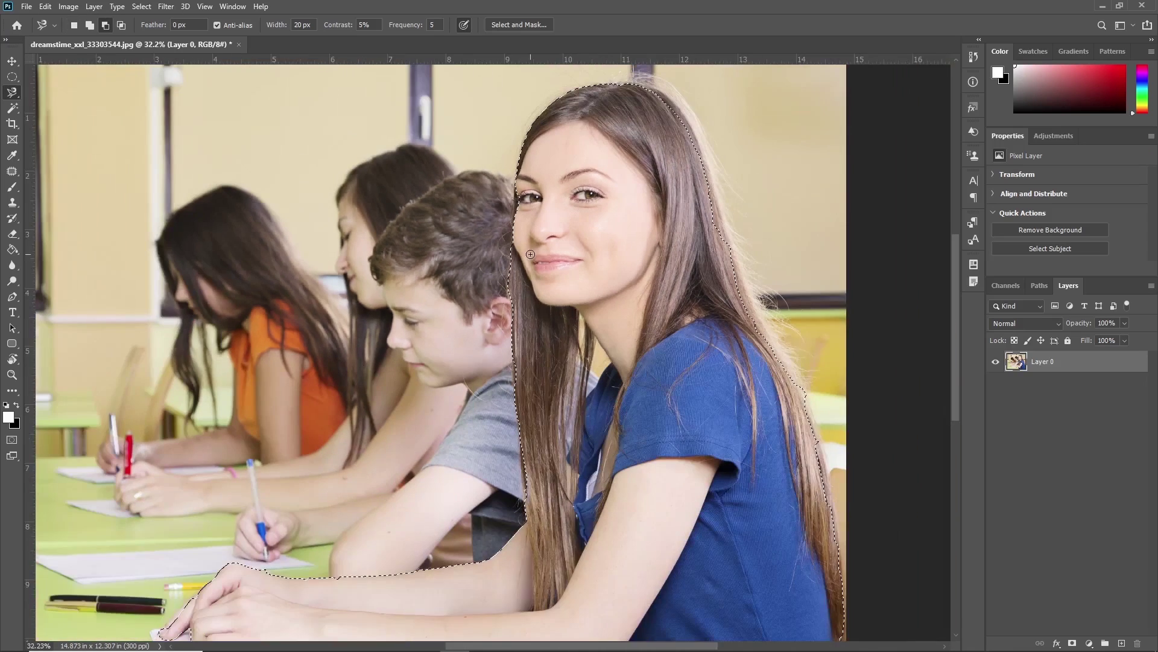
pyautogui.scroll(-3, 530, 254)
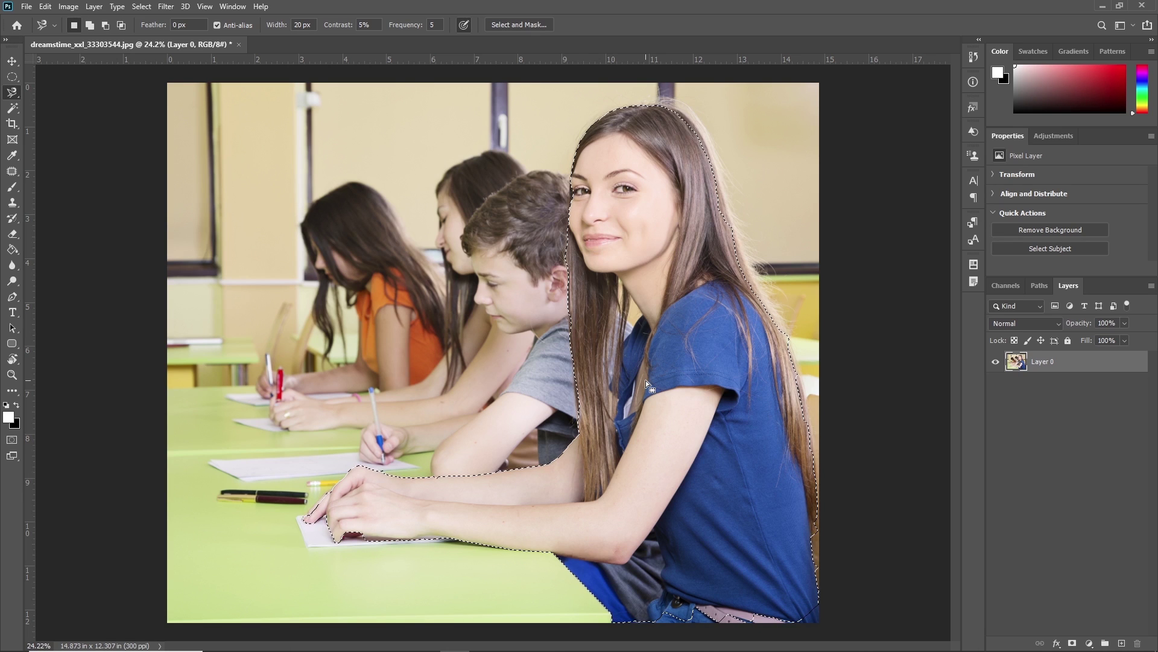
pyautogui.click(143, 9)
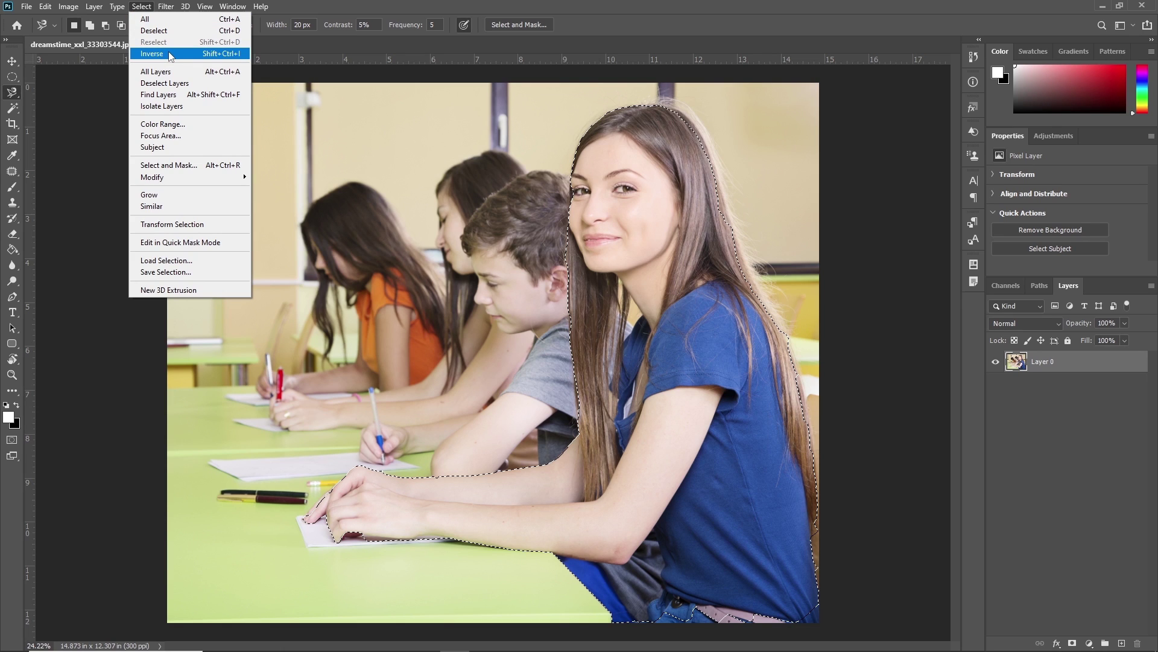
pyautogui.click(220, 54)
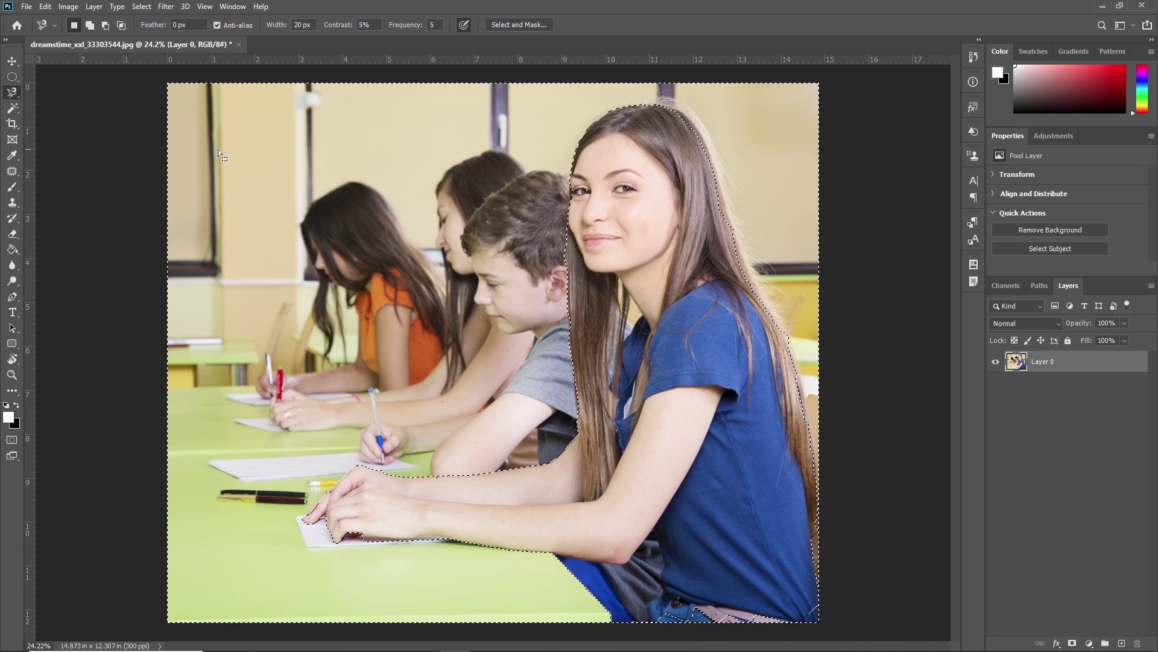
pyautogui.click(12, 266)
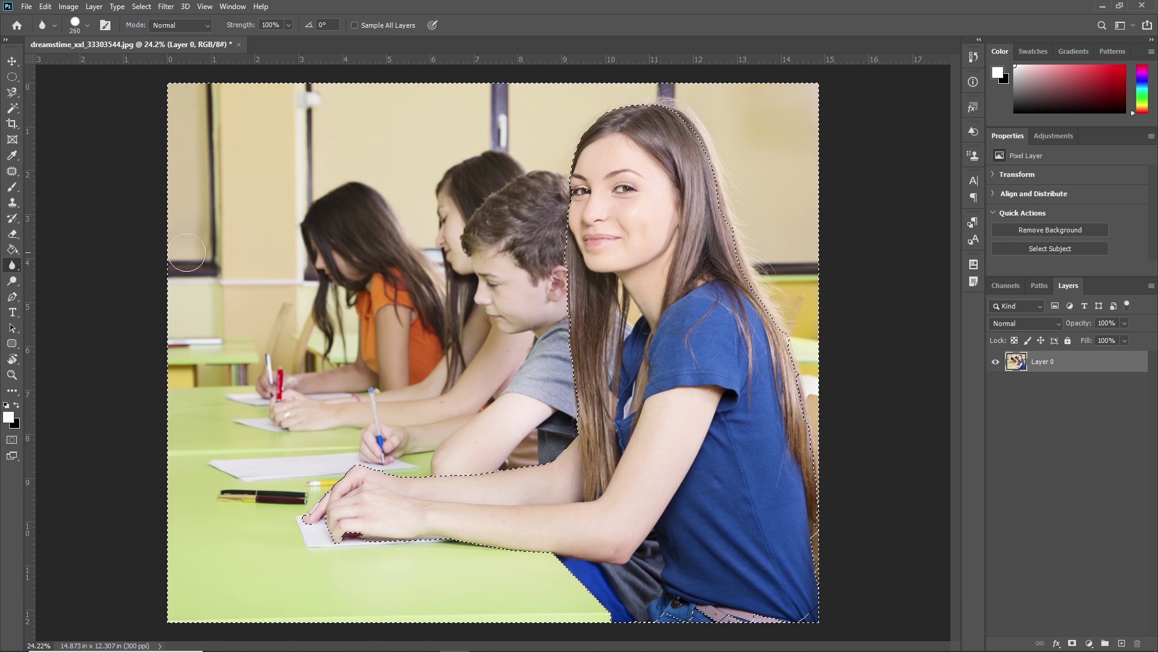
# Enlarge the Blur brush to 1400 px and blur the background and other students.
pyautogui.press(']')
pyautogui.press(']')
pyautogui.press(']')
pyautogui.press(']')
pyautogui.press(']')
pyautogui.press(']')
pyautogui.press(']')
pyautogui.press(']')
pyautogui.press(']')
pyautogui.press(']')
pyautogui.press(']')
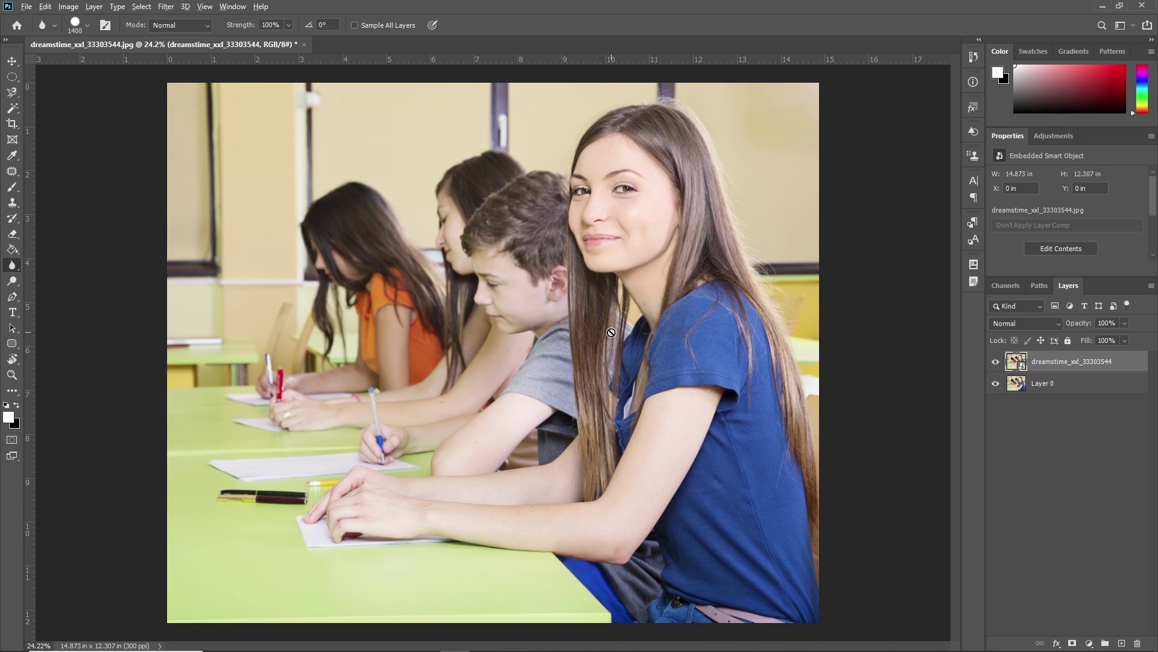
pyautogui.scroll(5, 611, 332)
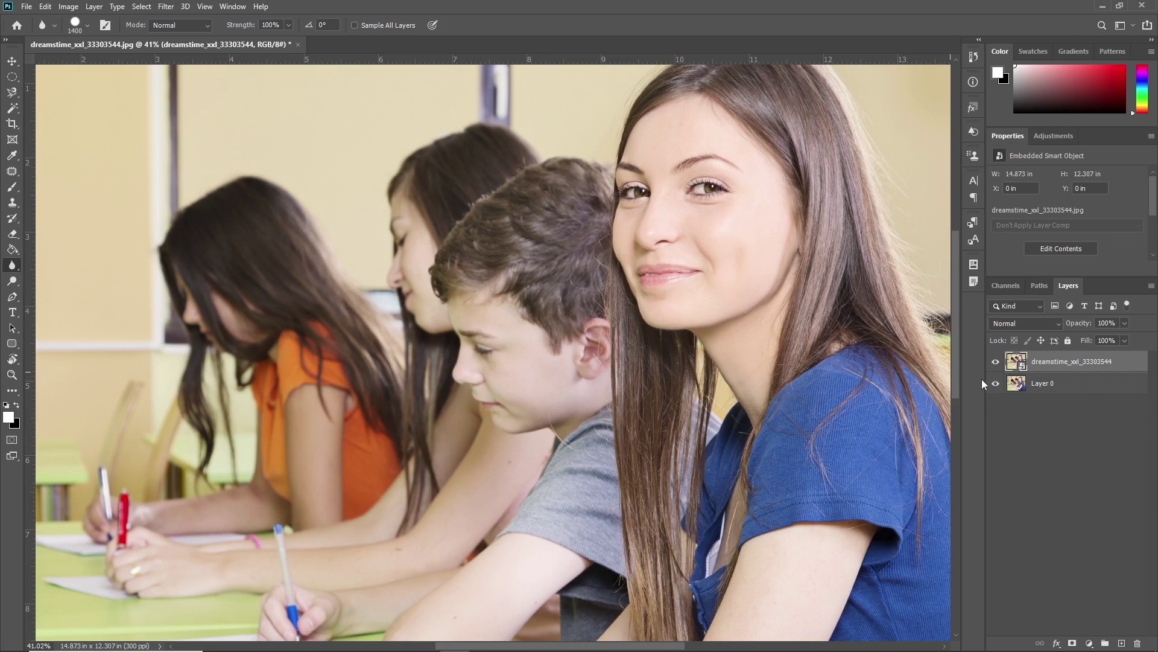
# Toggle the dreamstime_xxl_33303544 layer's visibility to compare blurred and unblurred versions.
pyautogui.click(995, 362)
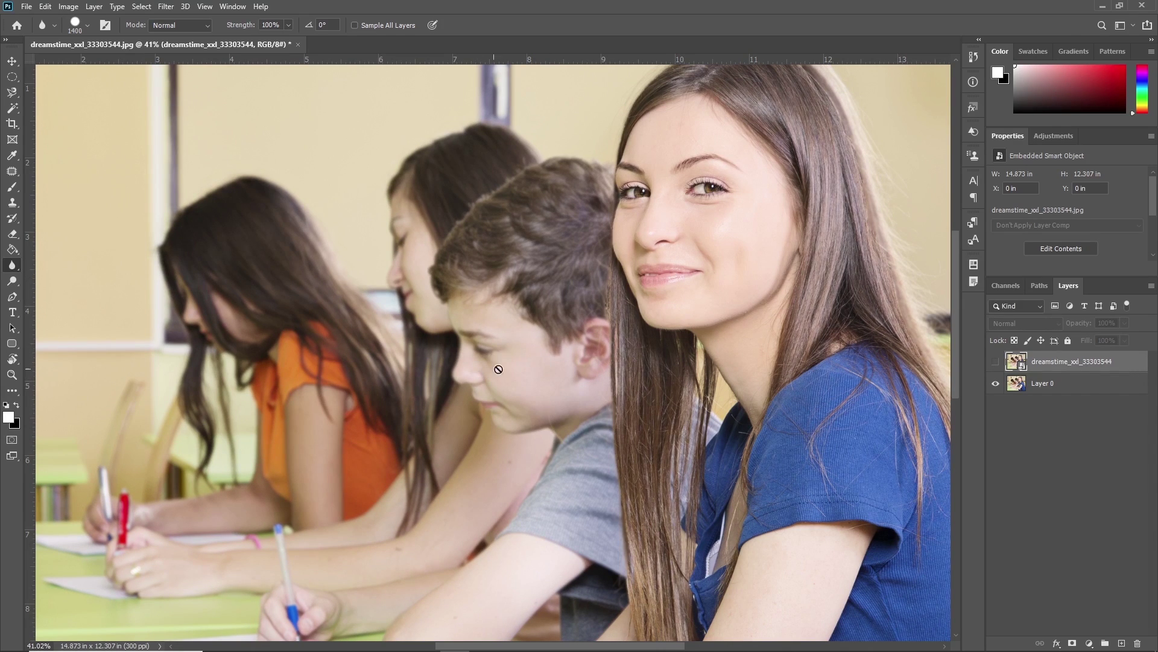
pyautogui.scroll(3, 461, 378)
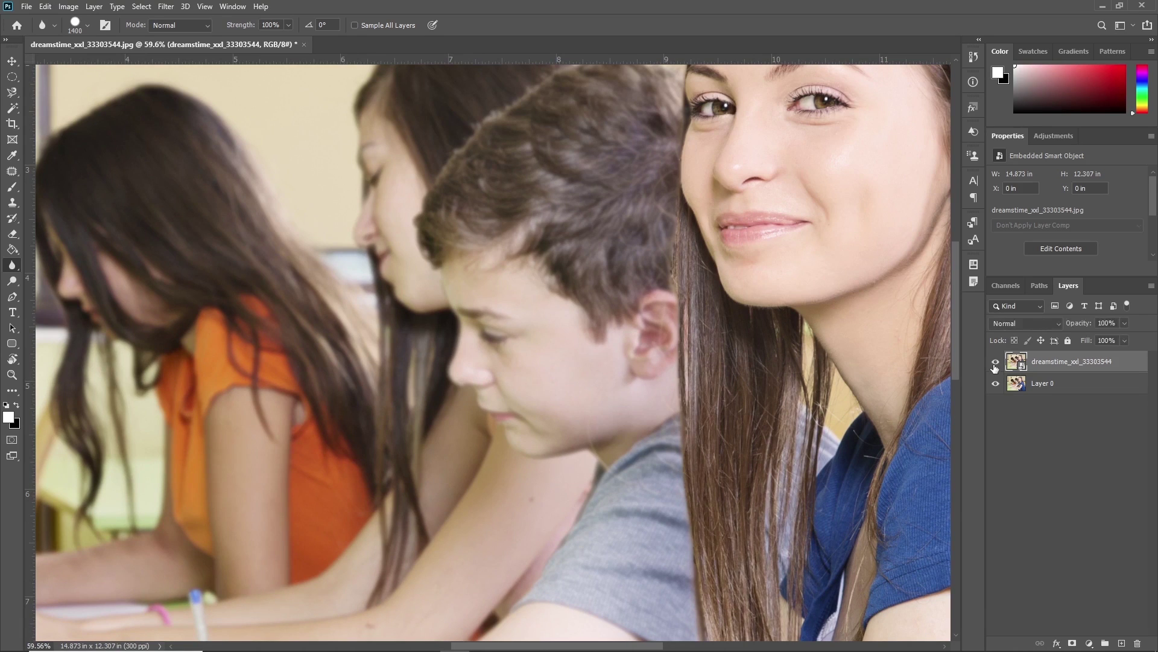
pyautogui.click(996, 362)
pyautogui.click(996, 362)
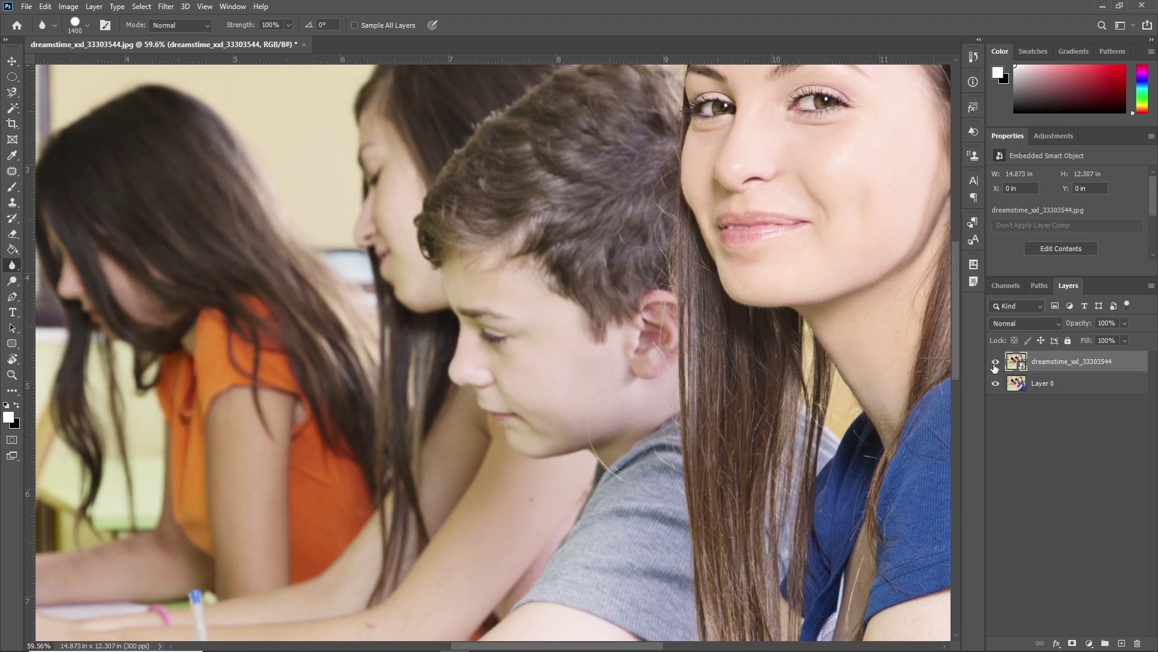
# Hide the dreamstime_xxl_33303544 layer and delete it, leaving only Layer 0.
pyautogui.click(995, 362)
pyautogui.scroll(-4, 567, 304)
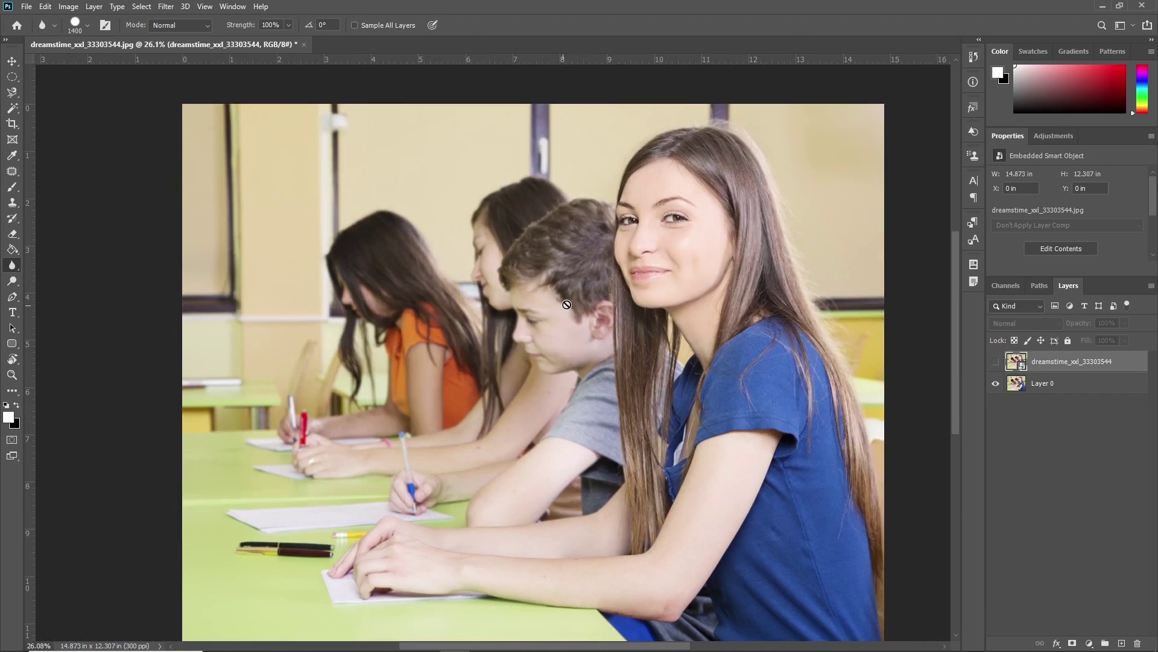
pyautogui.press('Delete')
pyautogui.scroll(-1, 567, 305)
pyautogui.scroll(1, 600, 306)
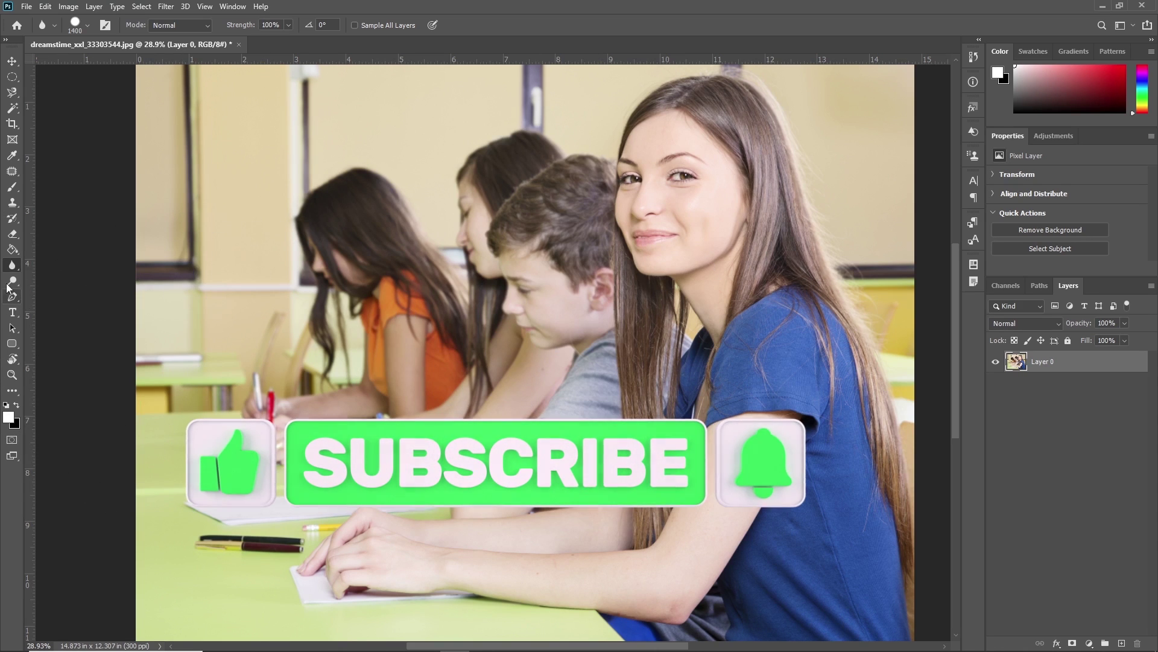
# Show the Blur, Sharpen and Smudge tool flyout in the toolbar.
pyautogui.rightClick(12, 265)
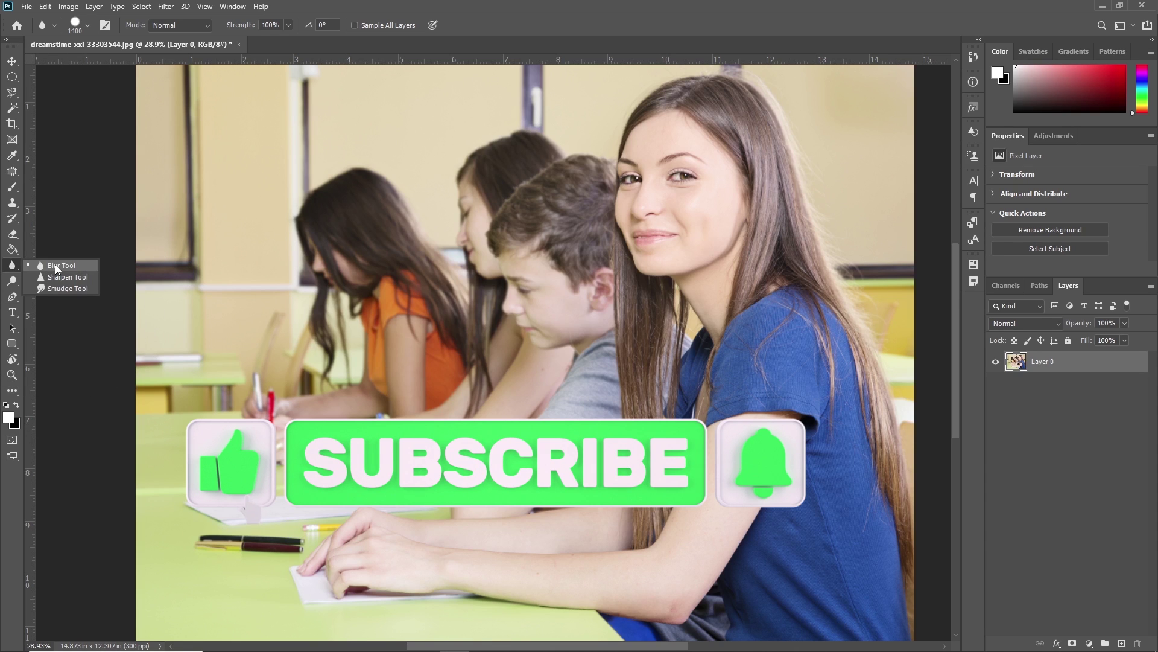